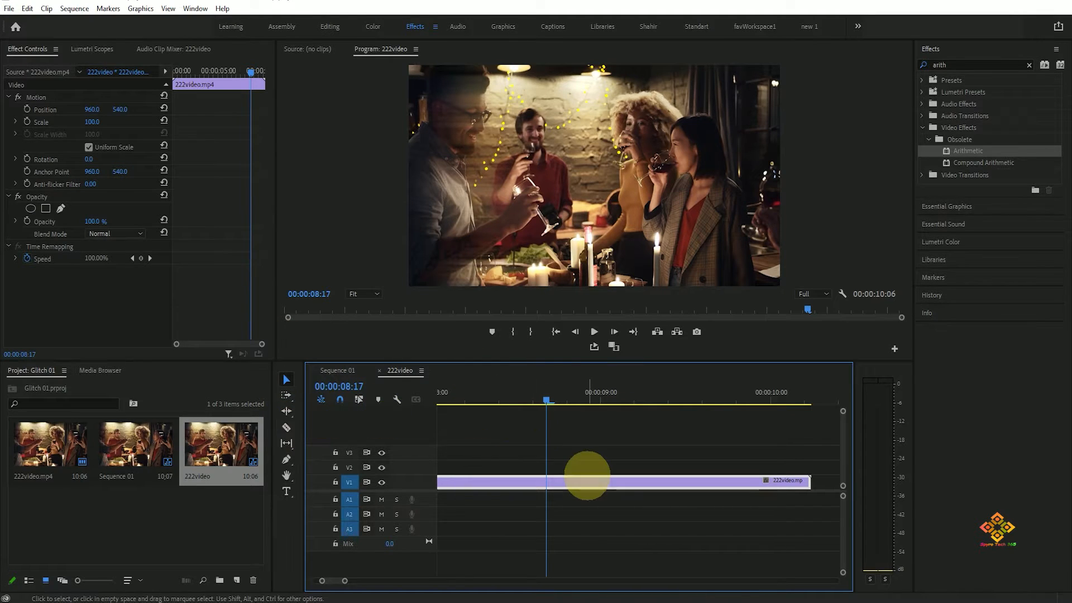
# Cut the 222video clip on V1 at every frame from 00:00:08:17 through 00:00:08:23
pyautogui.hotkey('ctrl', 'q')
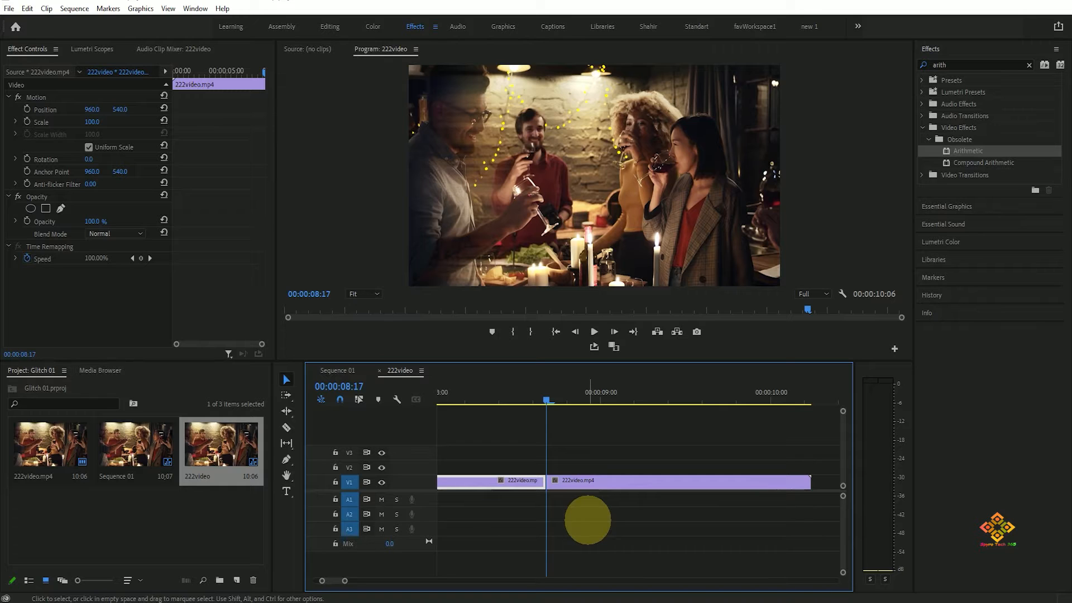
pyautogui.press('Right')
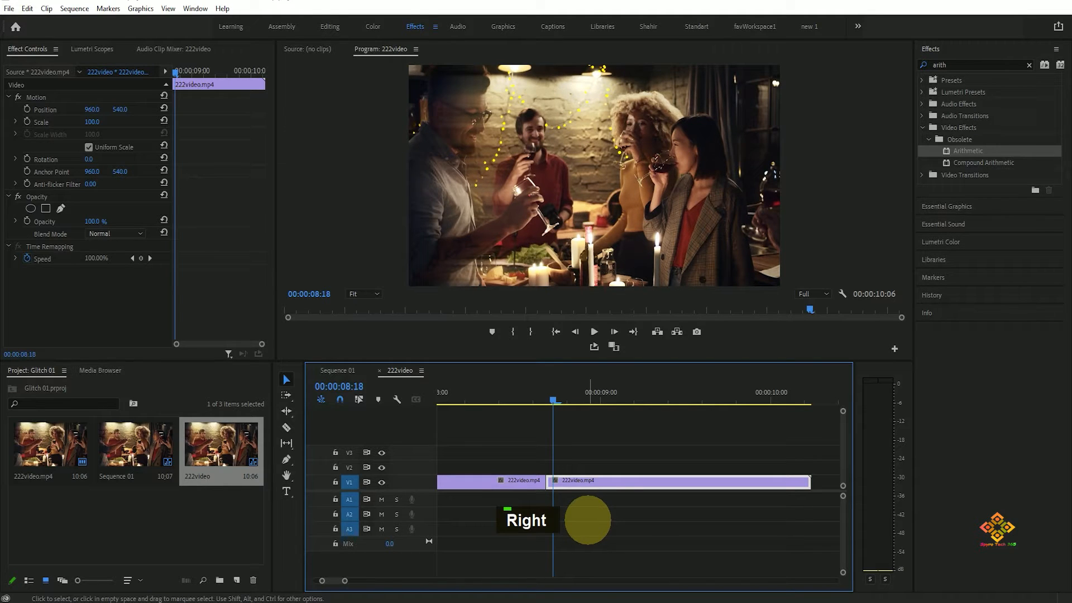
pyautogui.hotkey('ctrl', 'q')
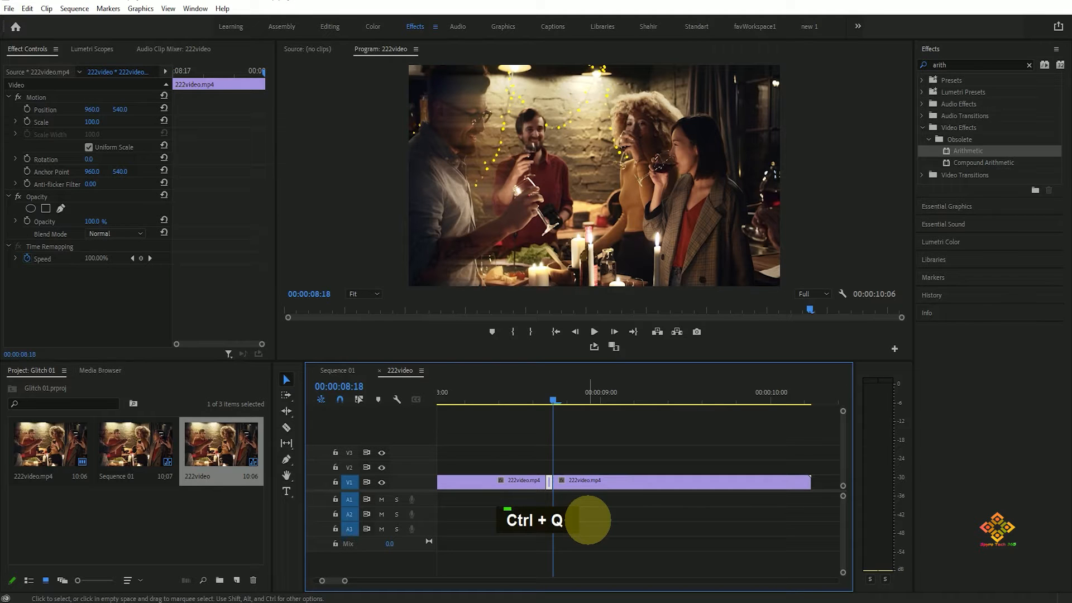
pyautogui.press('Right')
pyautogui.hotkey('ctrl', 'q')
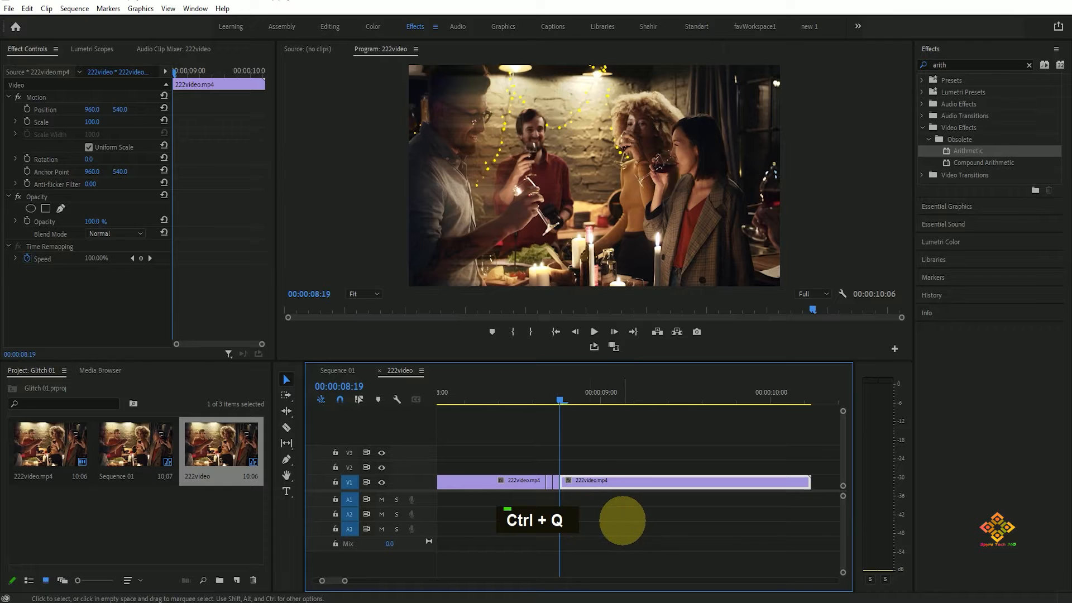
pyautogui.press('Right')
pyautogui.hotkey('ctrl', 'q')
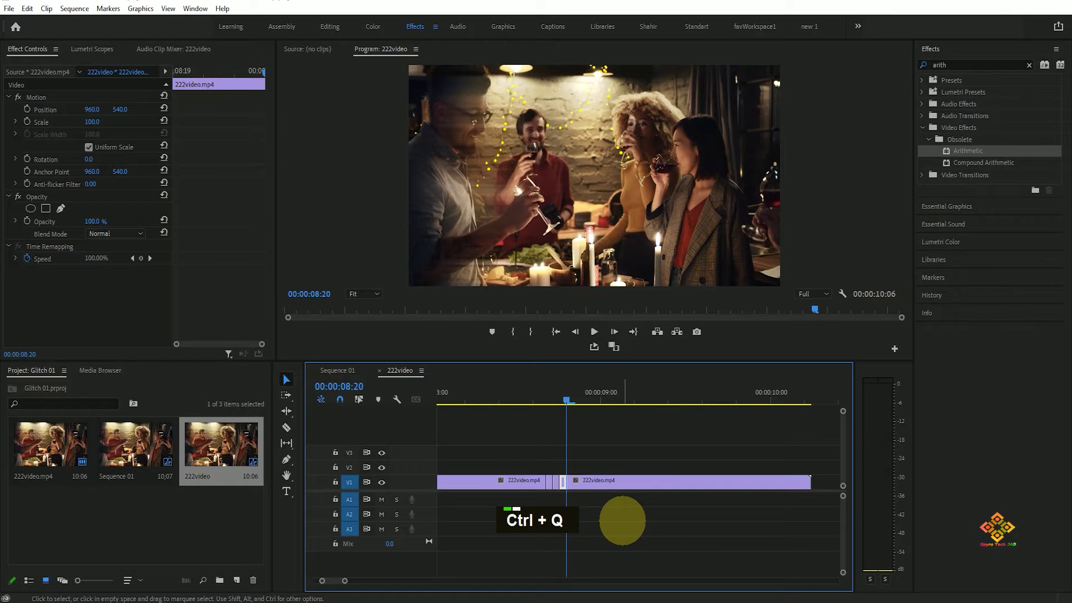
pyautogui.press('Right')
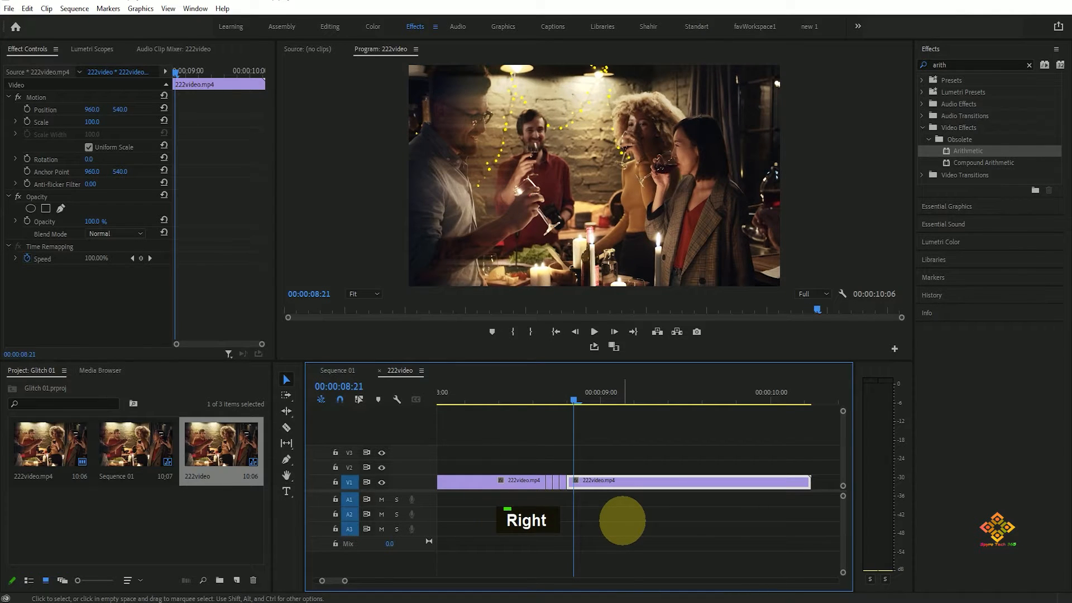
pyautogui.hotkey('ctrl', 'q')
pyautogui.press('Right')
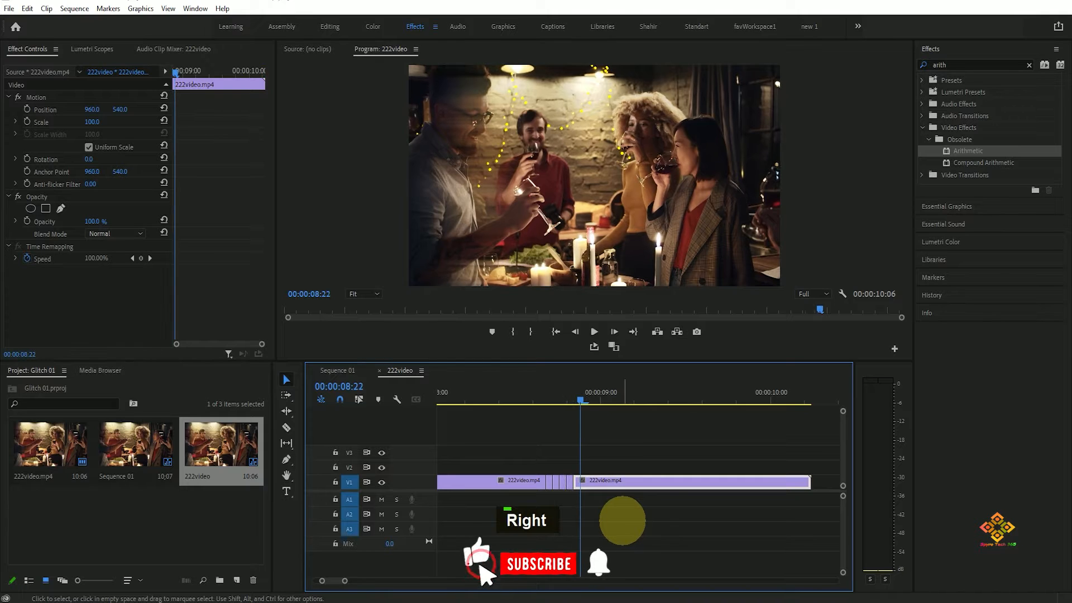
pyautogui.hotkey('ctrl', 'q')
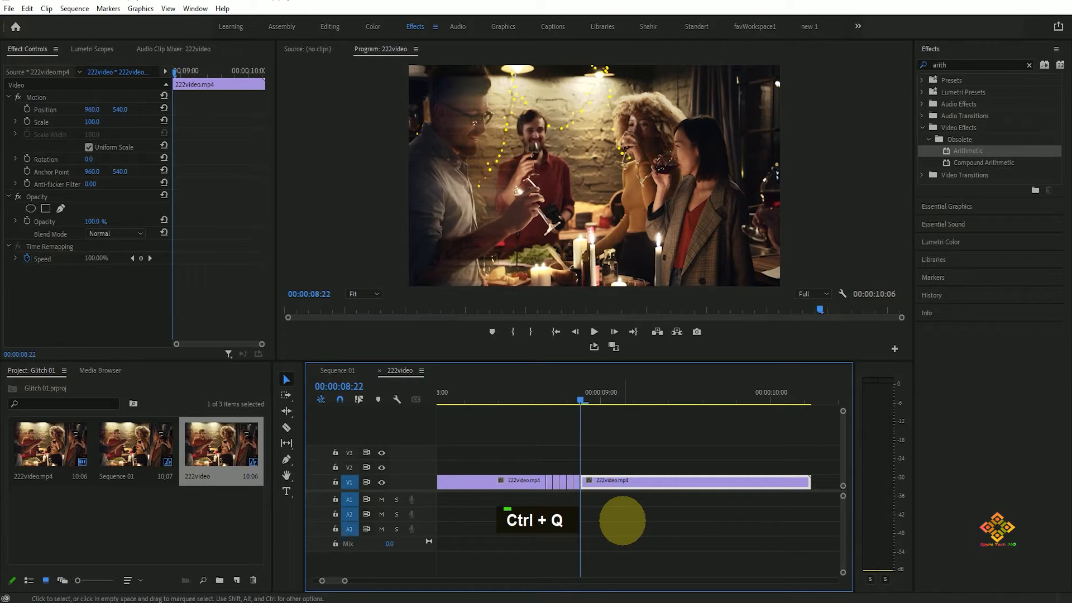
pyautogui.press('Right')
pyautogui.hotkey('ctrl', 'q')
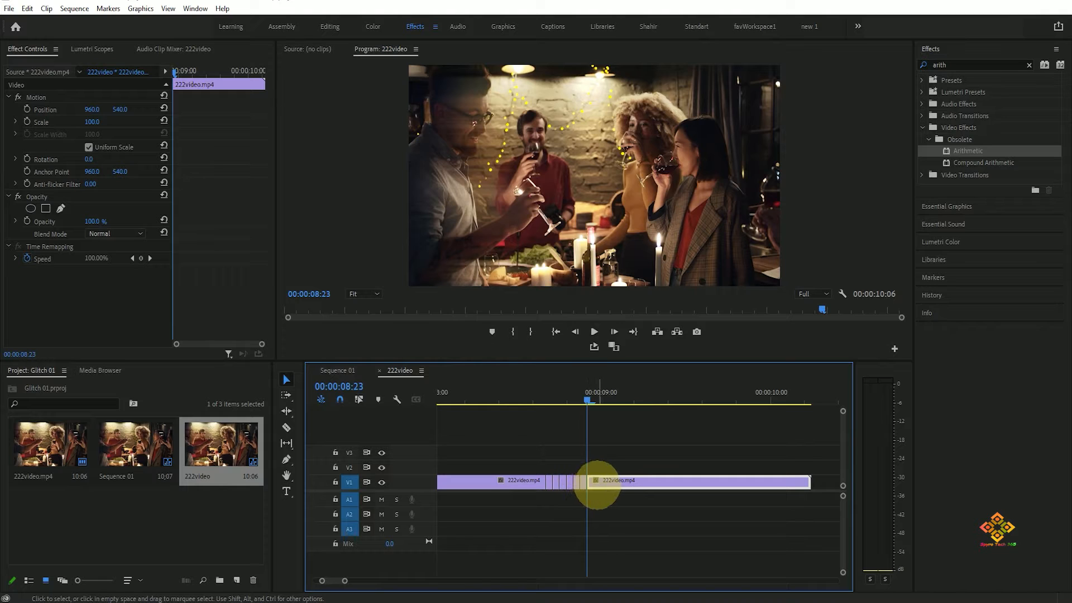
# Delete the one-frame pieces on V1 at 00:00:08:17, 00:00:08:19 and 00:00:08:22, leaving gaps
pyautogui.keyDown('alt'); pyautogui.scroll(5, 564, 507); pyautogui.keyUp('alt')
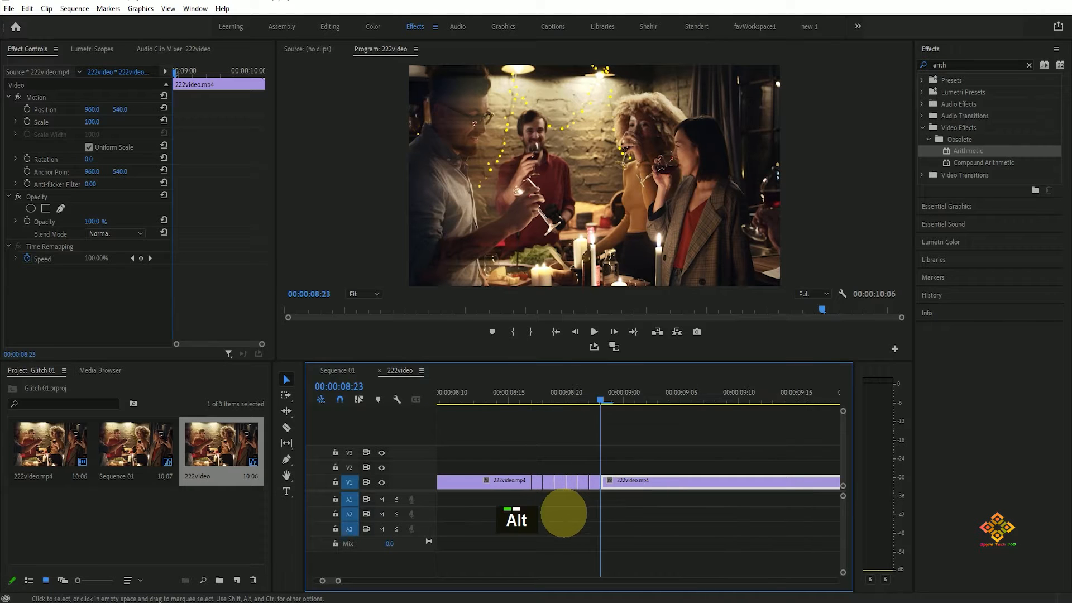
pyautogui.moveTo(615, 400); pyautogui.dragTo(514, 422)
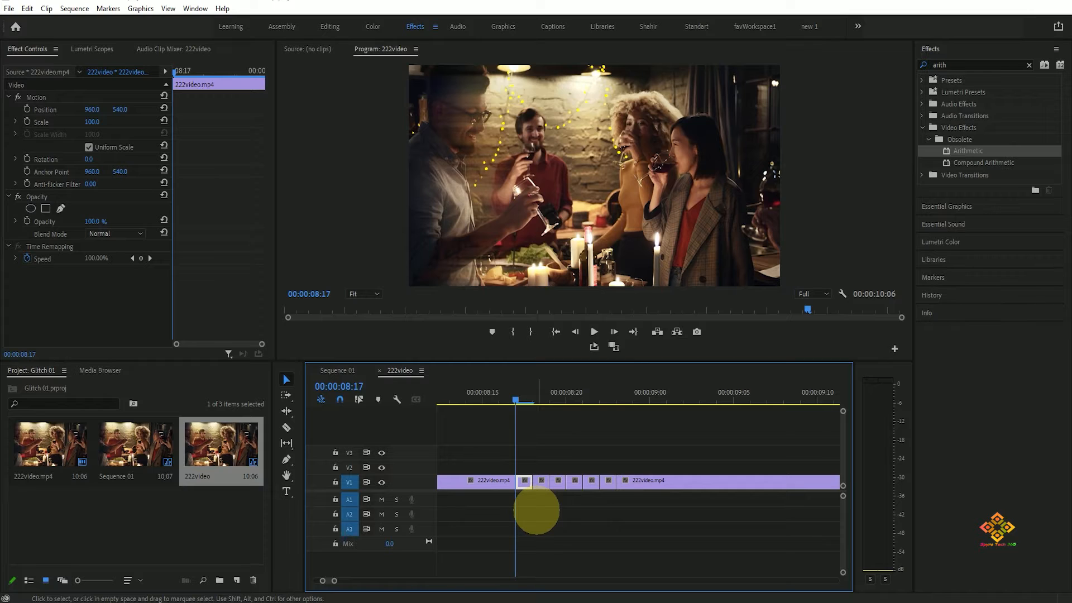
pyautogui.press('Delete')
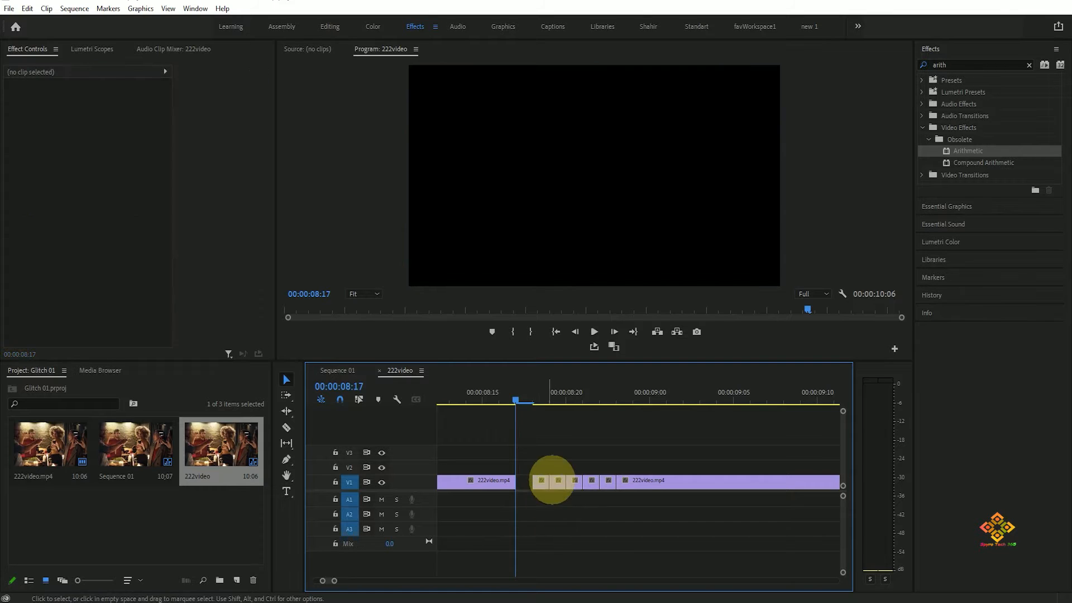
pyautogui.moveTo(509, 396); pyautogui.dragTo(550, 399)
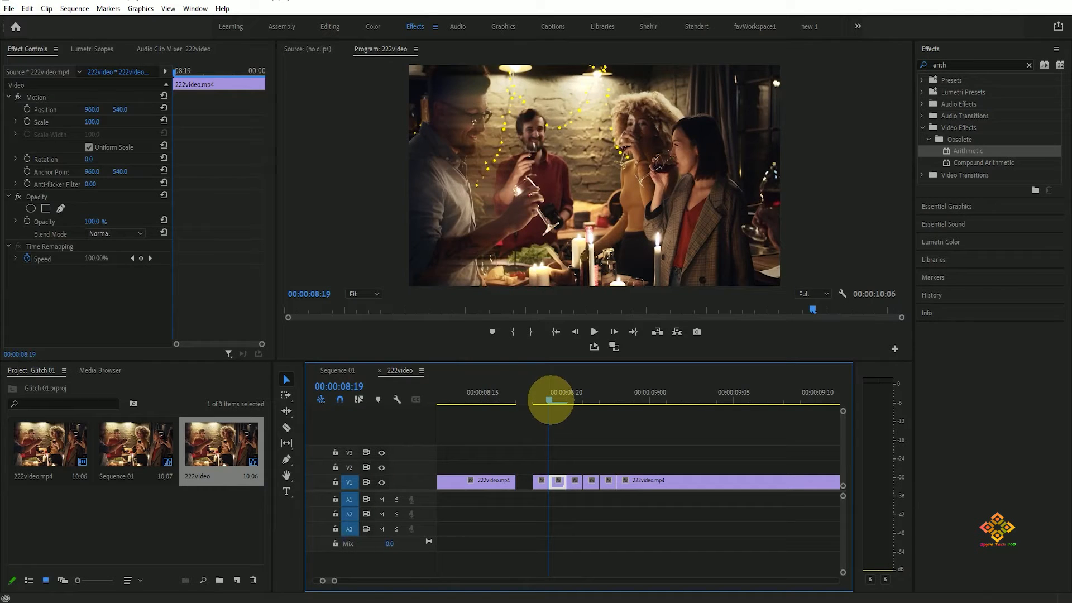
pyautogui.press('Delete')
pyautogui.moveTo(549, 401); pyautogui.dragTo(600, 401)
pyautogui.press('Delete')
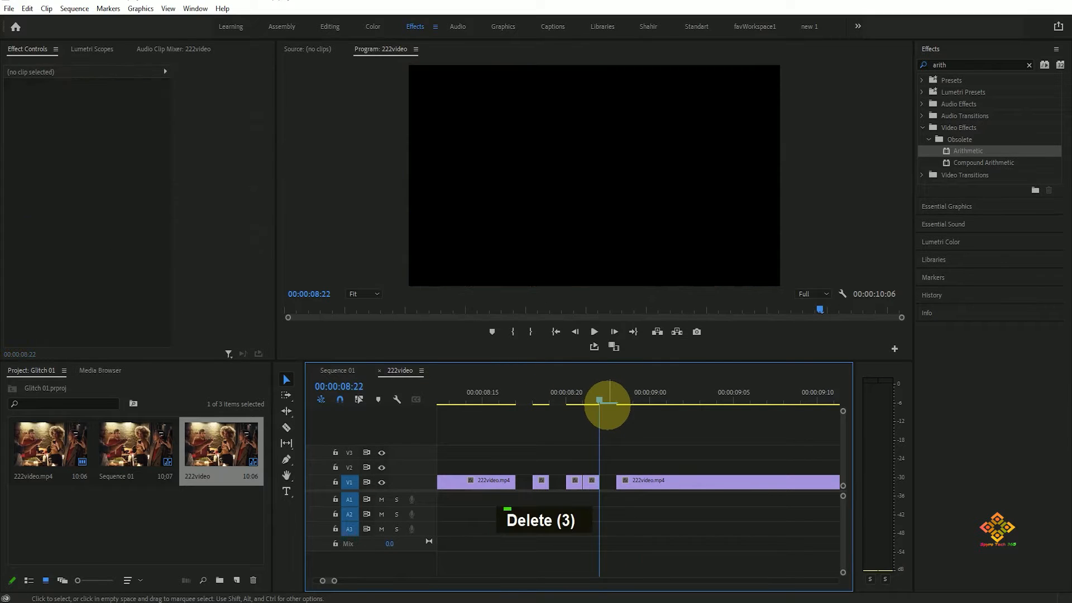
# Duplicate the one-frame pieces at 00:00:08:18, 00:00:08:20 and 00:00:08:21 from V1 onto V2 directly above
pyautogui.moveTo(598, 398); pyautogui.dragTo(532, 400)
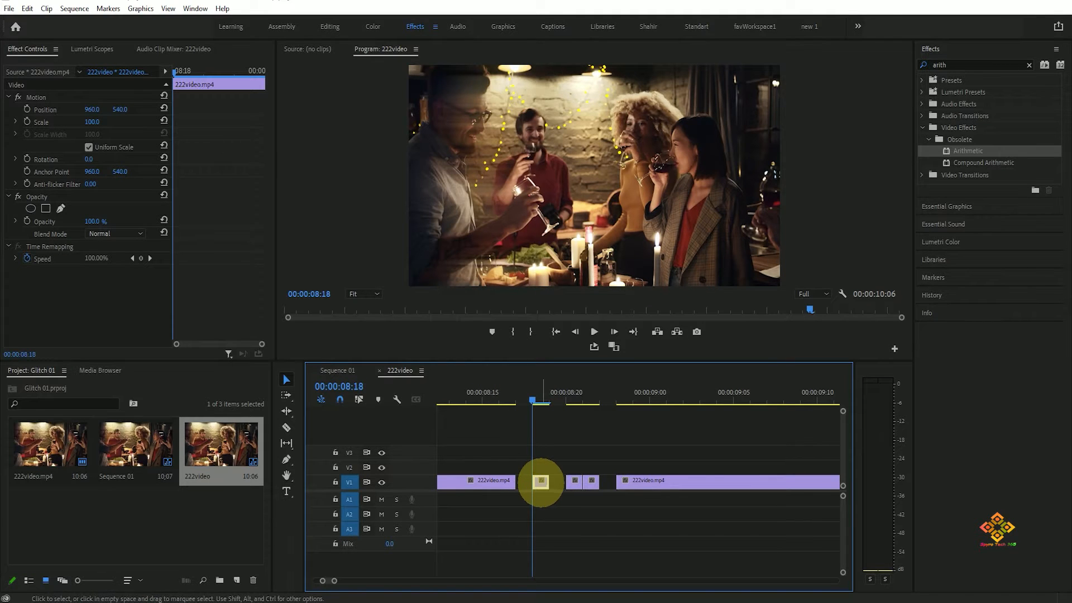
pyautogui.moveTo(540, 481); pyautogui.dragTo(541, 465)
pyautogui.moveTo(531, 396); pyautogui.dragTo(567, 402)
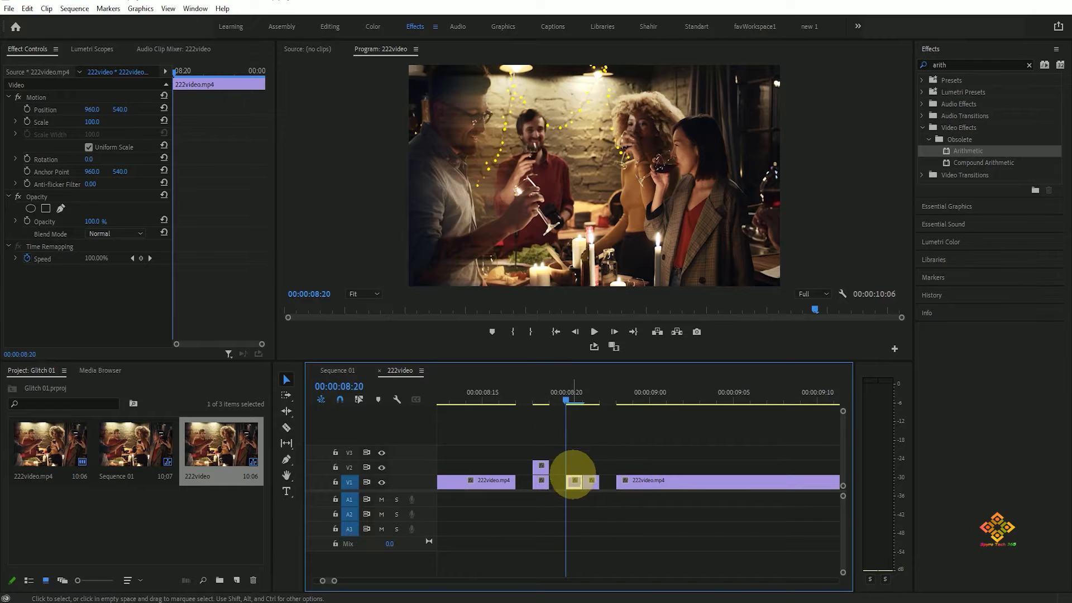
pyautogui.moveTo(584, 484); pyautogui.dragTo(576, 468)
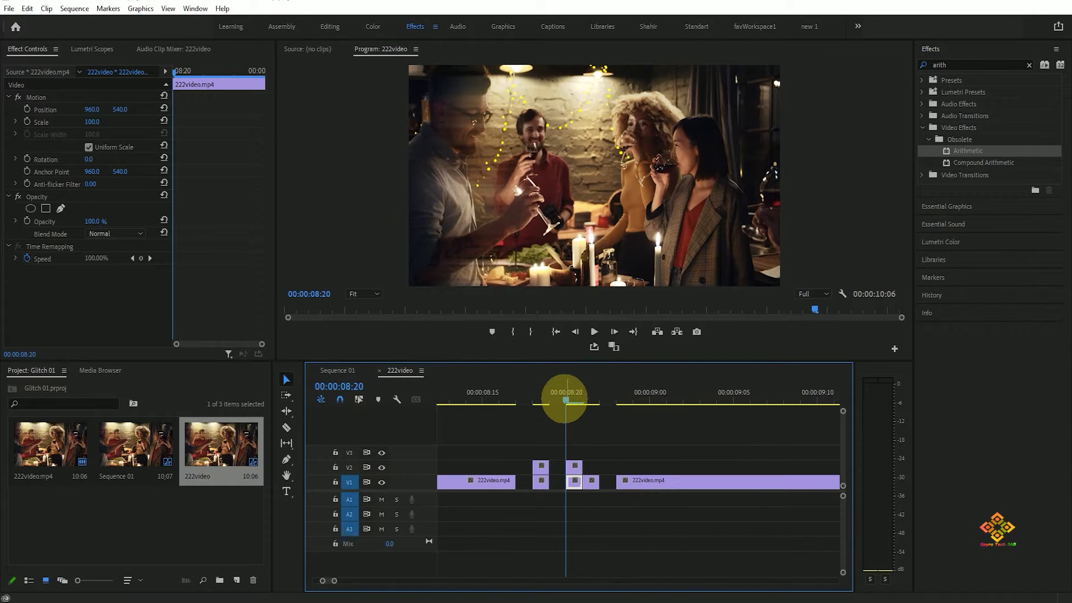
pyautogui.moveTo(565, 399); pyautogui.dragTo(581, 400)
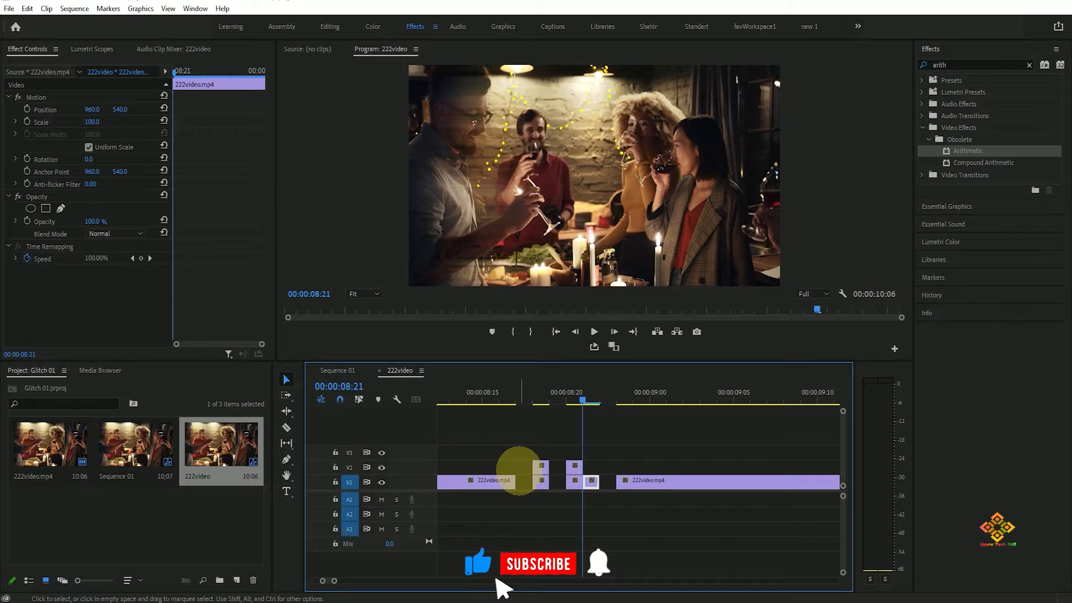
pyautogui.moveTo(591, 480); pyautogui.dragTo(590, 466)
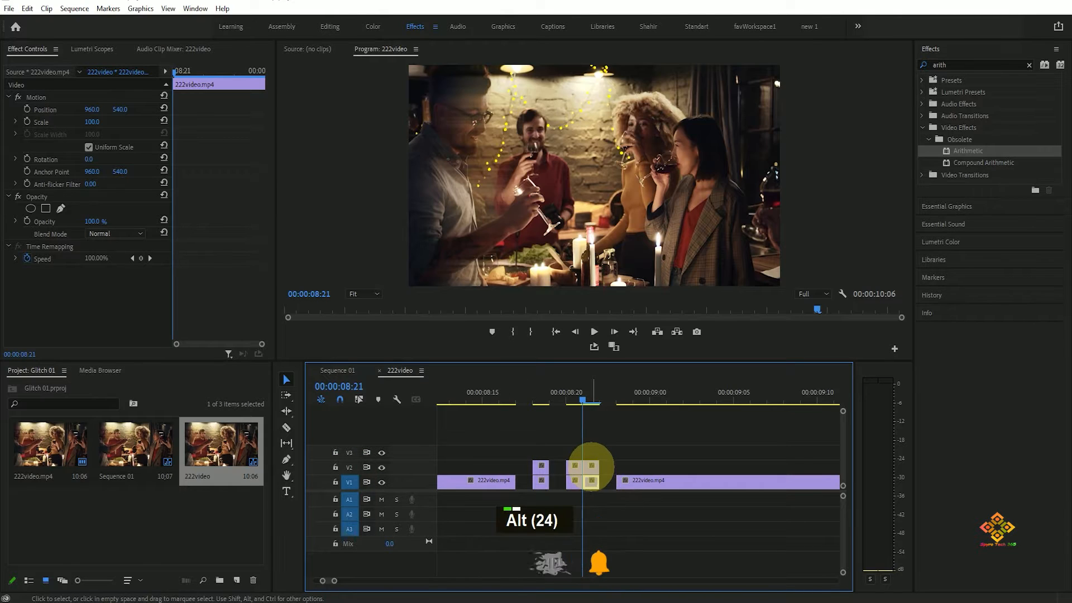
# Set the V2 copy at 00:00:08:18 to 40% opacity and its horizontal position to 911
pyautogui.moveTo(581, 395); pyautogui.dragTo(533, 395)
pyautogui.click(541, 465)
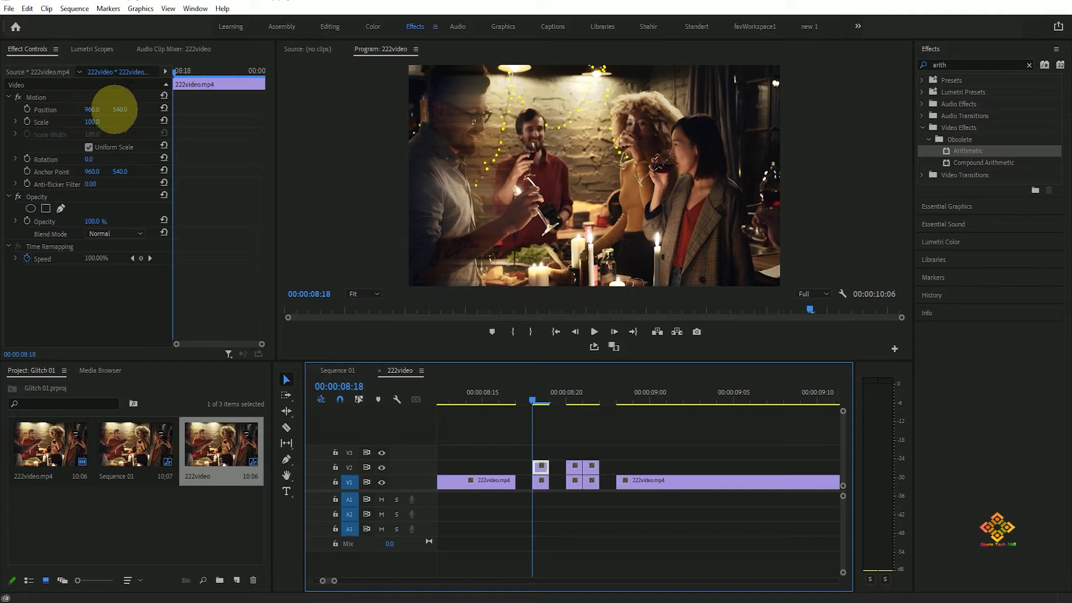
pyautogui.click(95, 222)
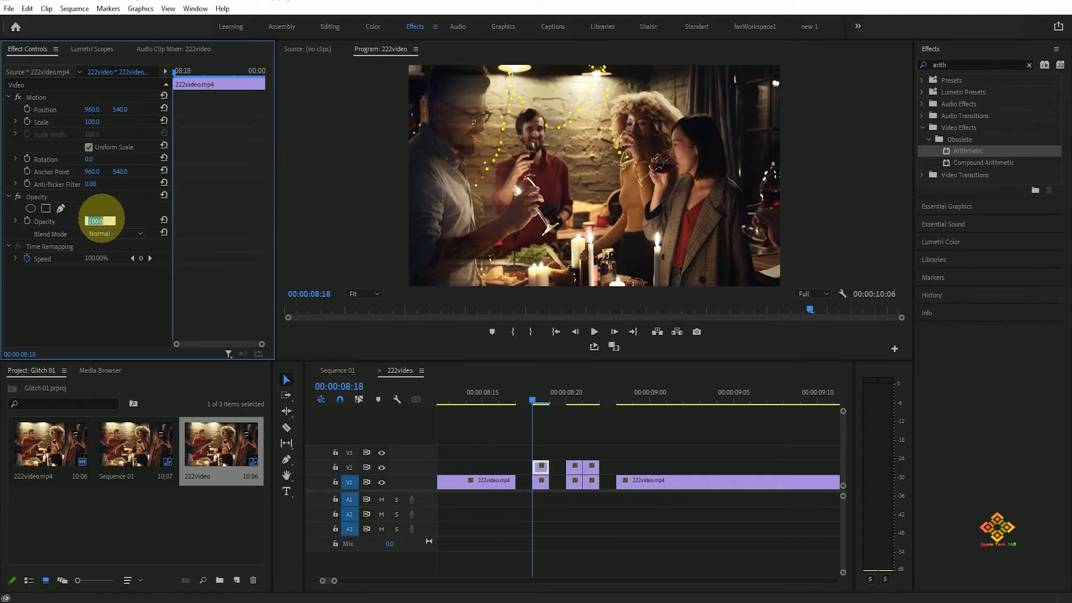
pyautogui.write('5')
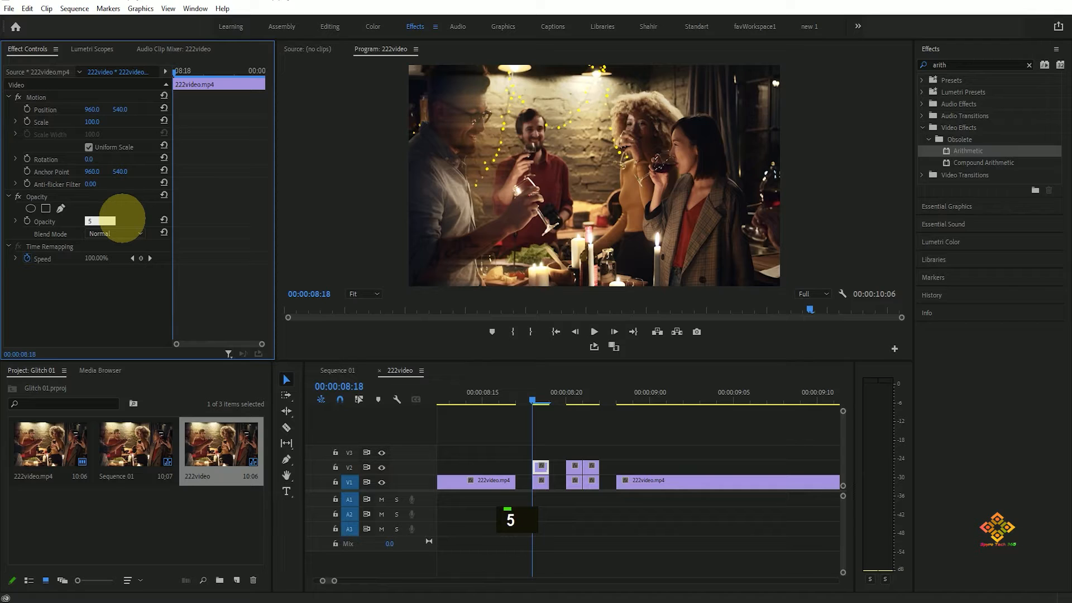
pyautogui.press('BackSpace')
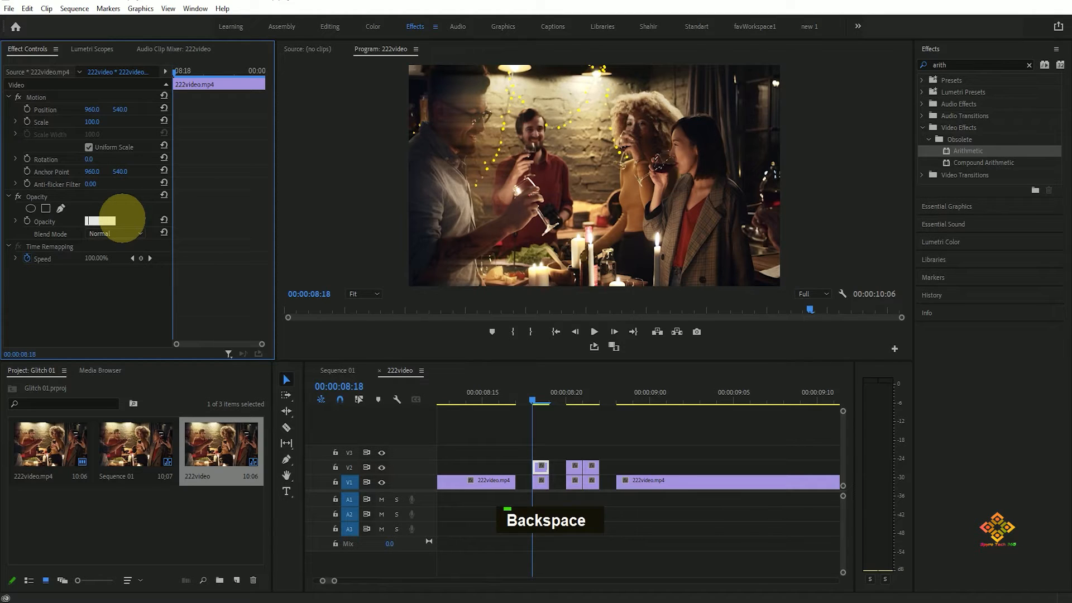
pyautogui.write('40')
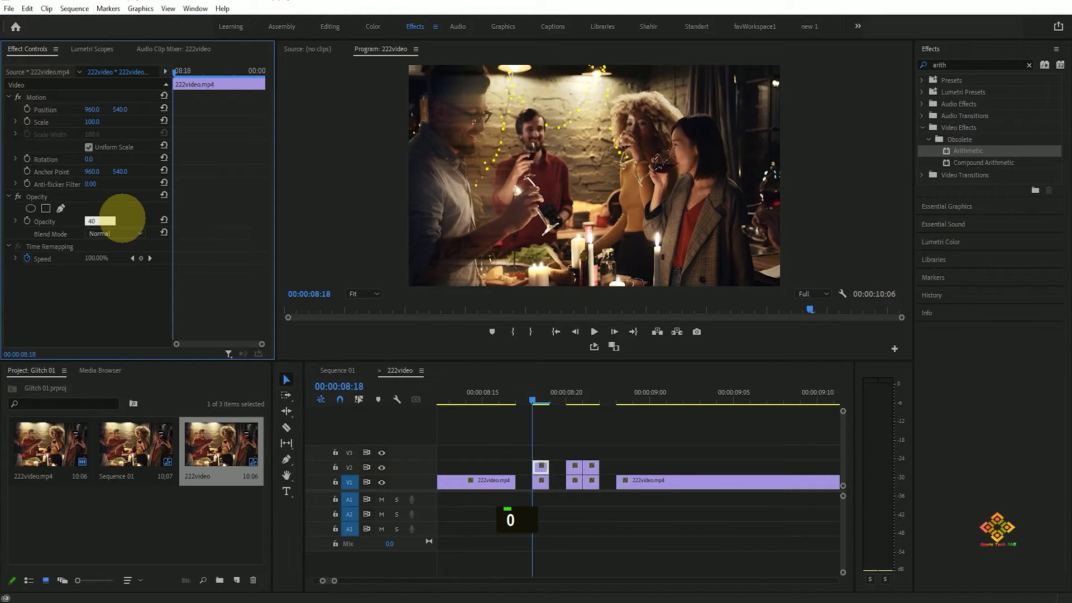
pyautogui.press('Return')
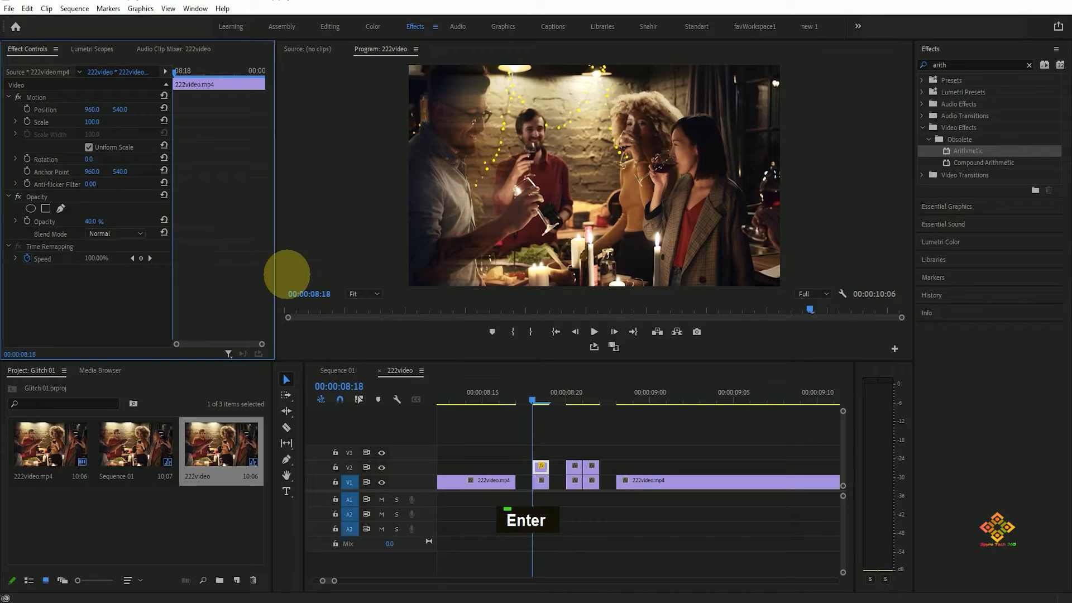
pyautogui.moveTo(96, 109); pyautogui.dragTo(72, 108)
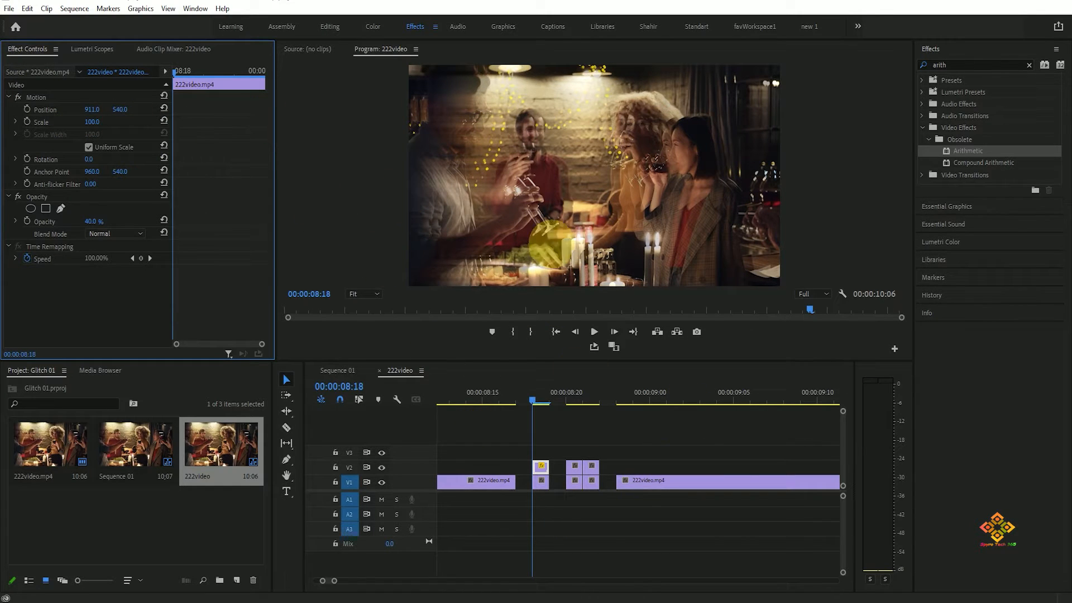
# Set the opacity of the V2 copy at 00:00:08:20 to 45%
pyautogui.moveTo(530, 400); pyautogui.dragTo(566, 400)
pyautogui.click(577, 479)
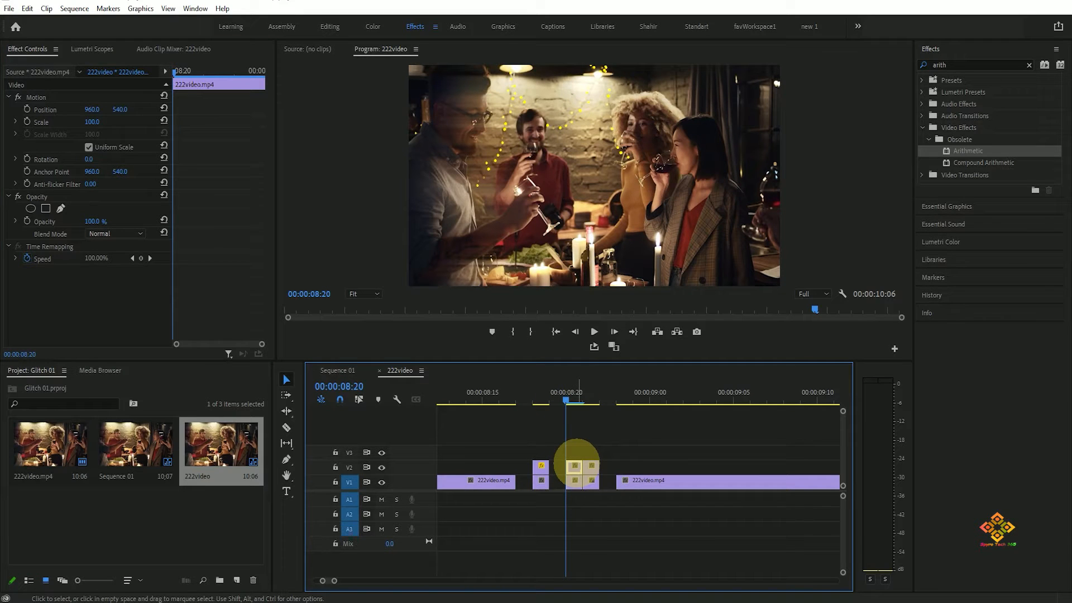
pyautogui.click(96, 221)
pyautogui.write('4')
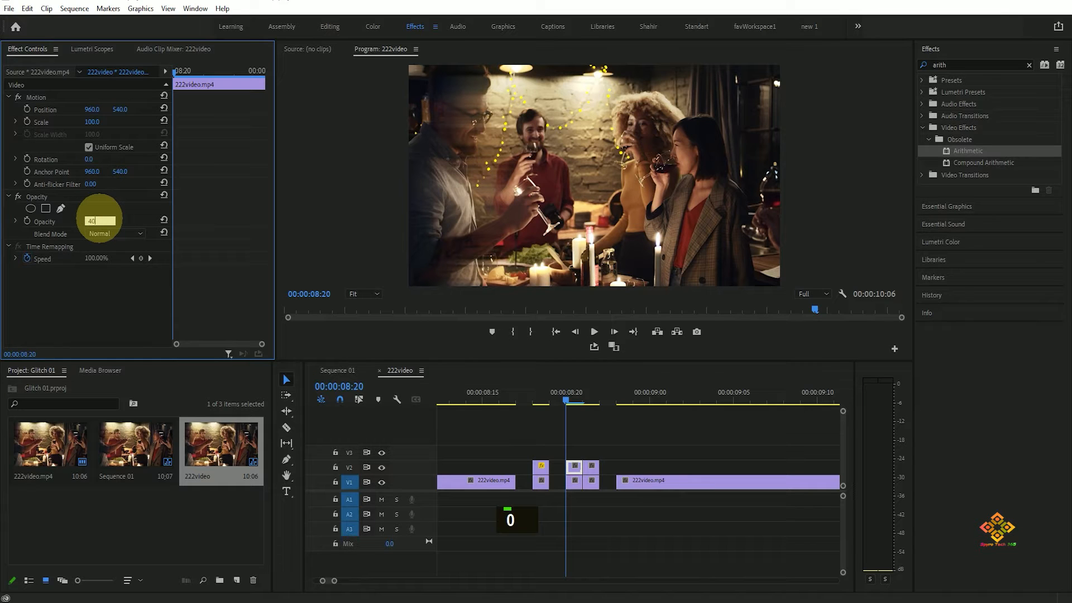
pyautogui.write('0')
pyautogui.press('BackSpace')
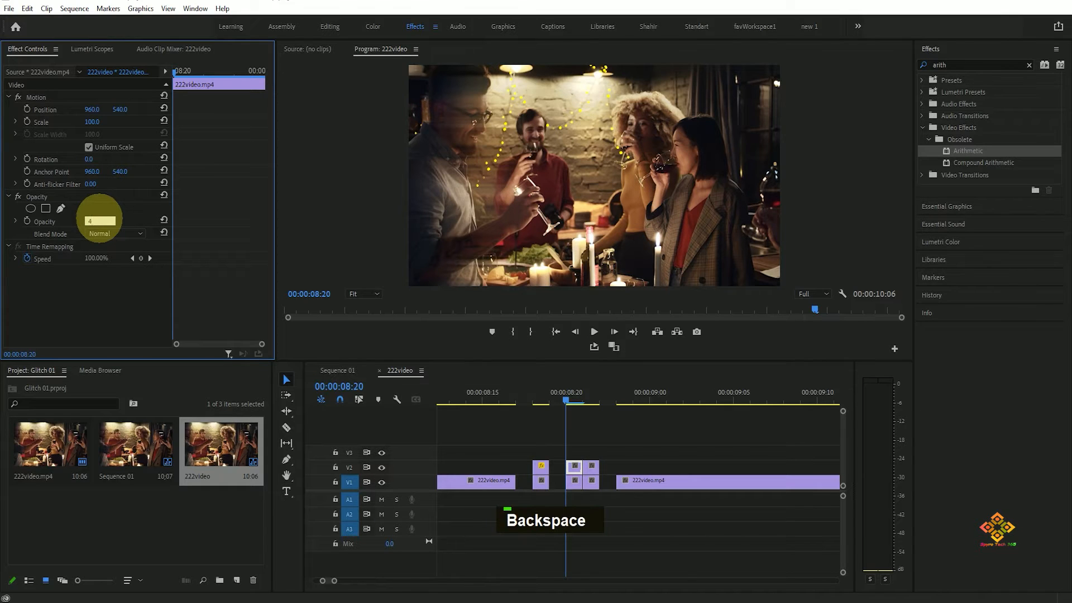
pyautogui.write('5')
pyautogui.press('Return')
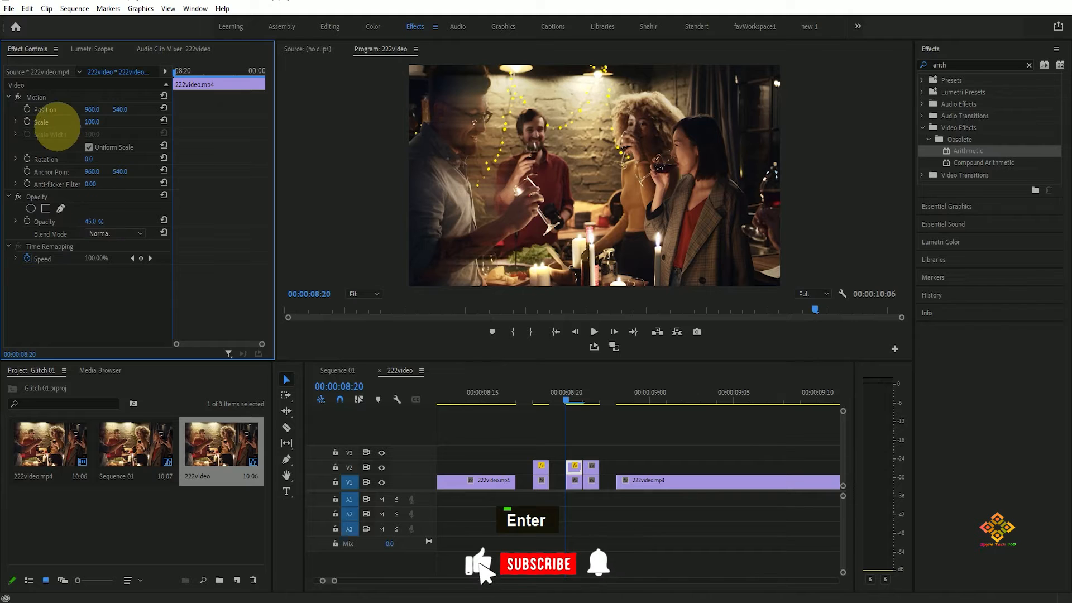
# Shift the V2 copy at 00:00:08:20 horizontally, trying position 915 and settling on 911
pyautogui.click(94, 109)
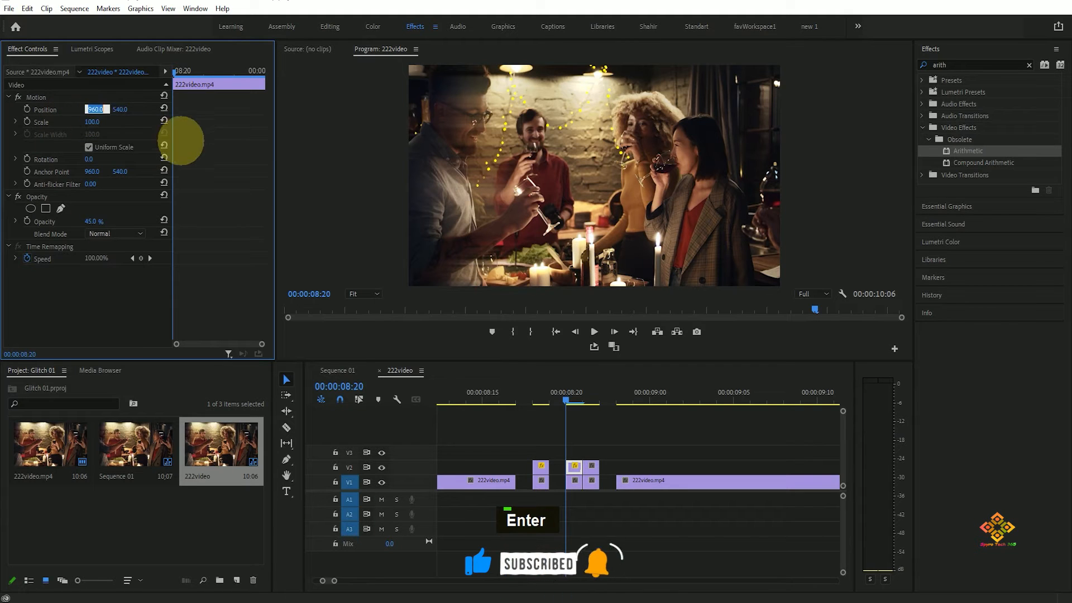
pyautogui.write('915')
pyautogui.press('Return')
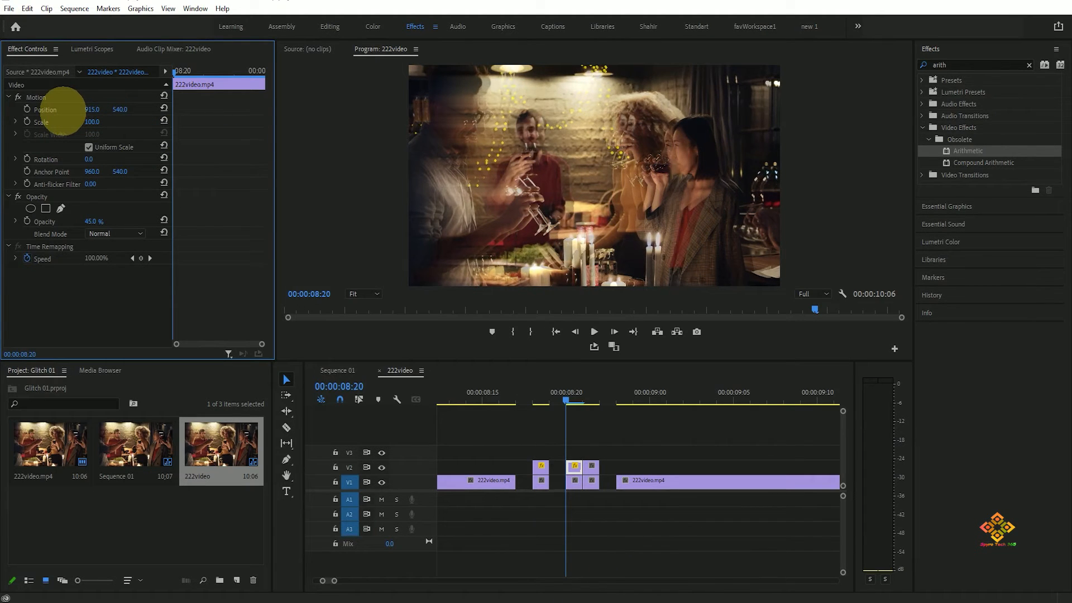
pyautogui.moveTo(97, 107); pyautogui.dragTo(95, 106)
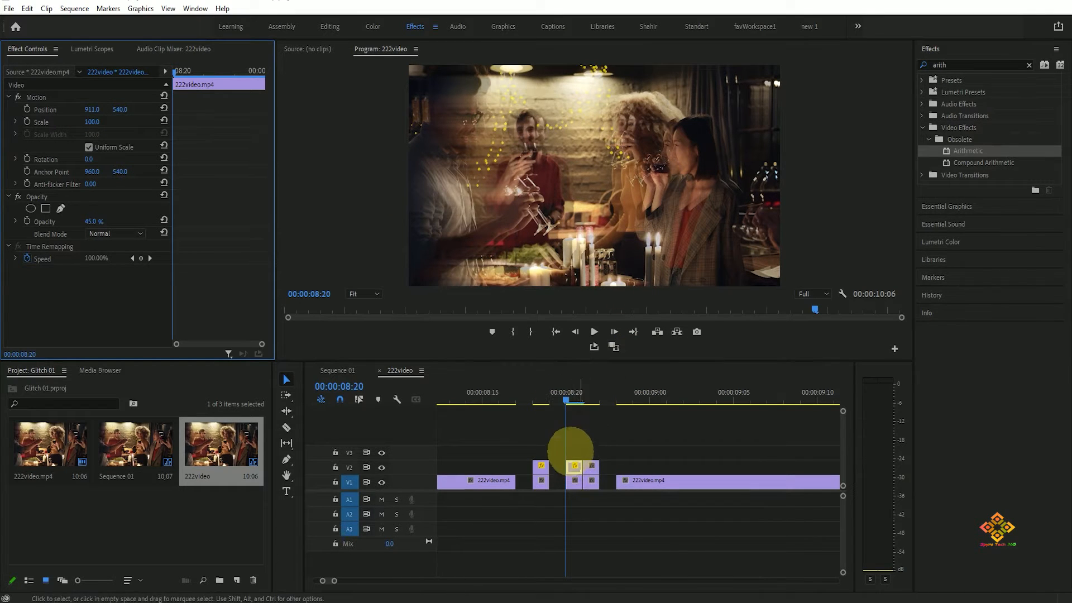
# Find the Lumetri Color video effect and apply it to the V2 copy at 00:00:08:20
pyautogui.click(565, 399)
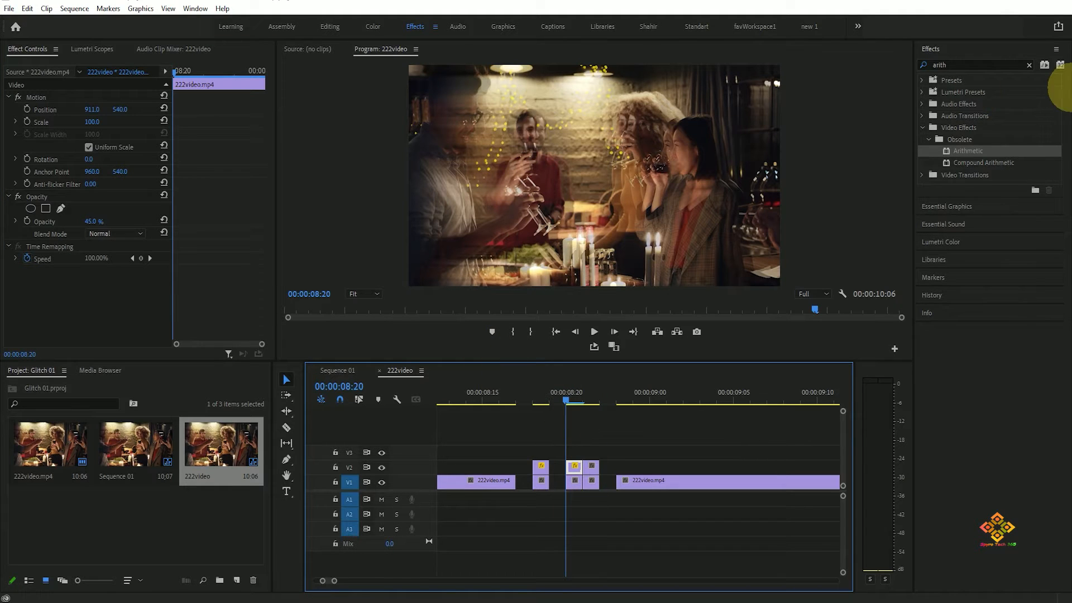
pyautogui.click(961, 241)
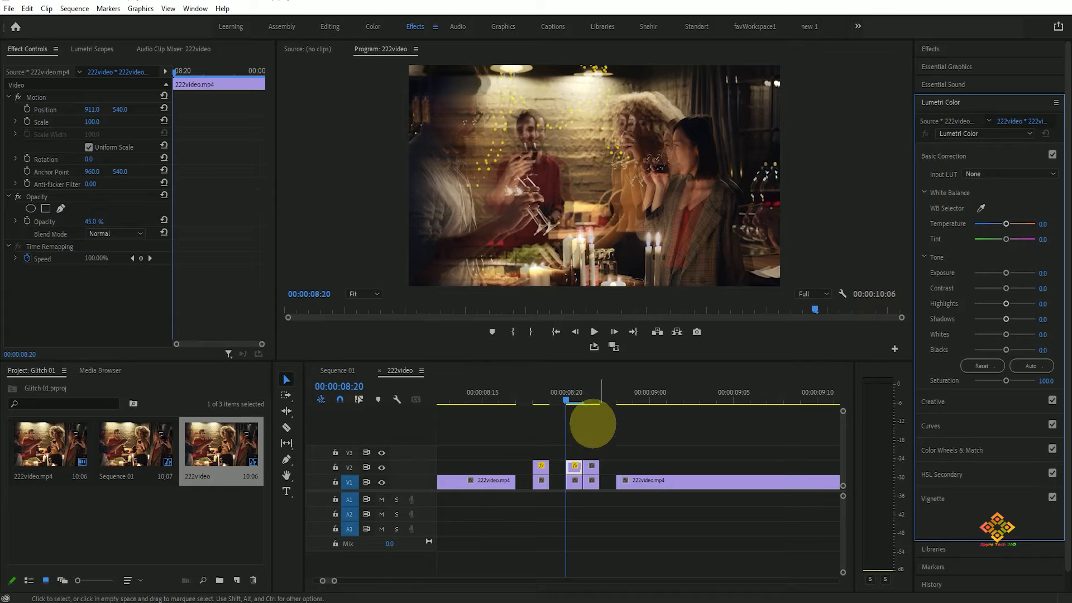
pyautogui.click(956, 51)
pyautogui.click(957, 64)
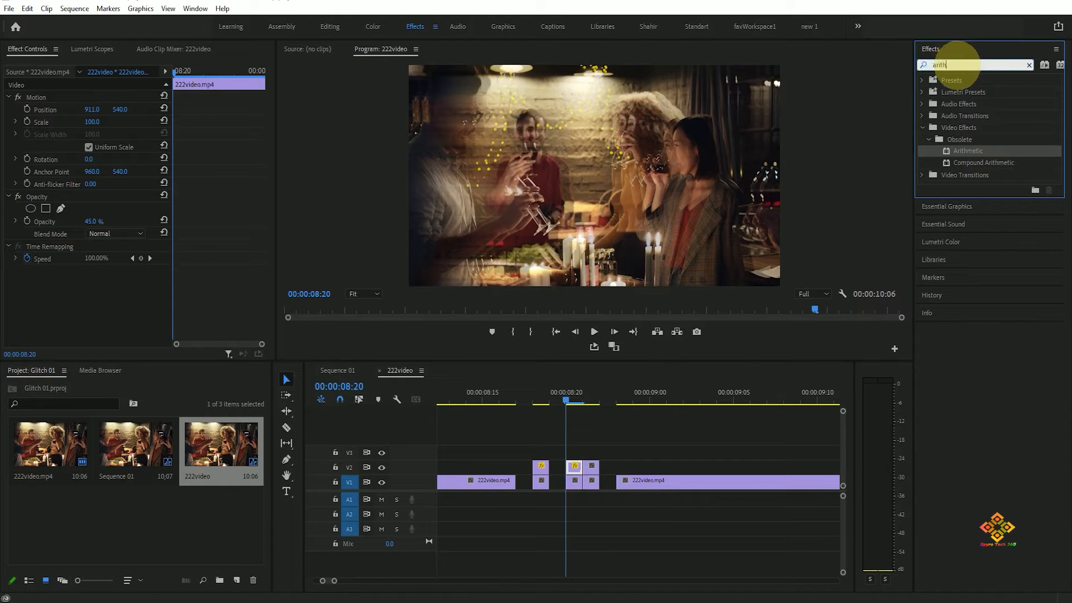
pyautogui.write('lume')
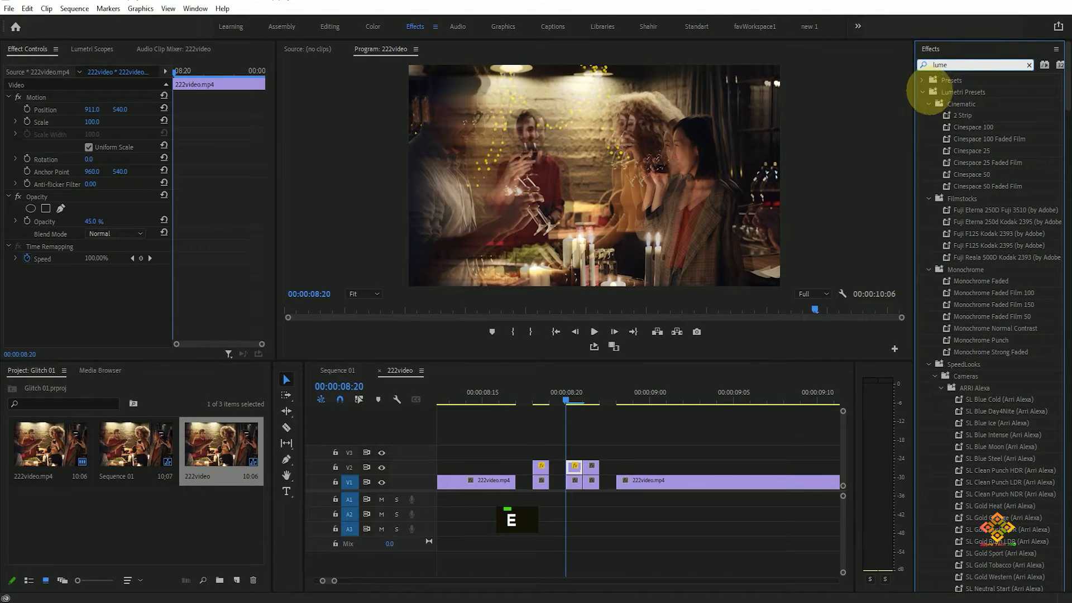
pyautogui.click(922, 92)
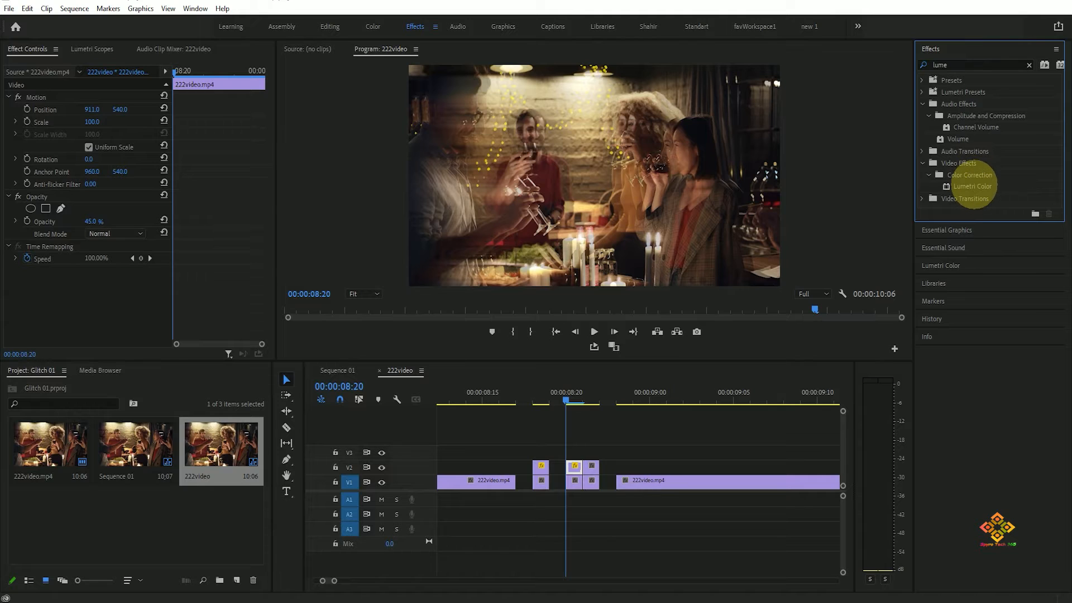
pyautogui.moveTo(972, 186); pyautogui.dragTo(574, 469)
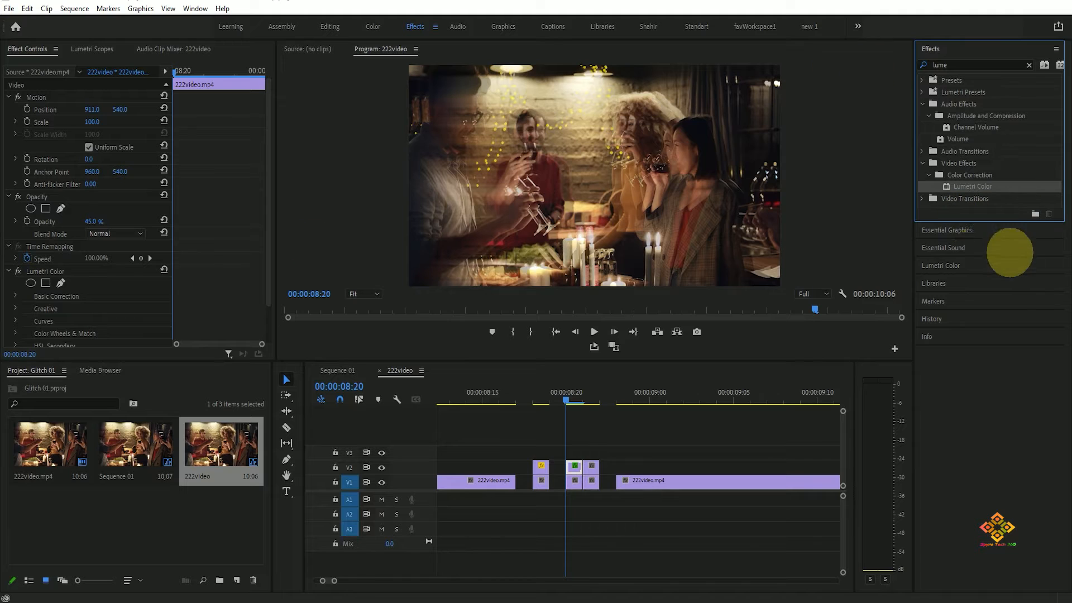
# Set the 00:00:08:20 copy's Lumetri temperature to 18.2, tint to -16.4, exposure to 0.8 and whites to -12.7
pyautogui.click(955, 263)
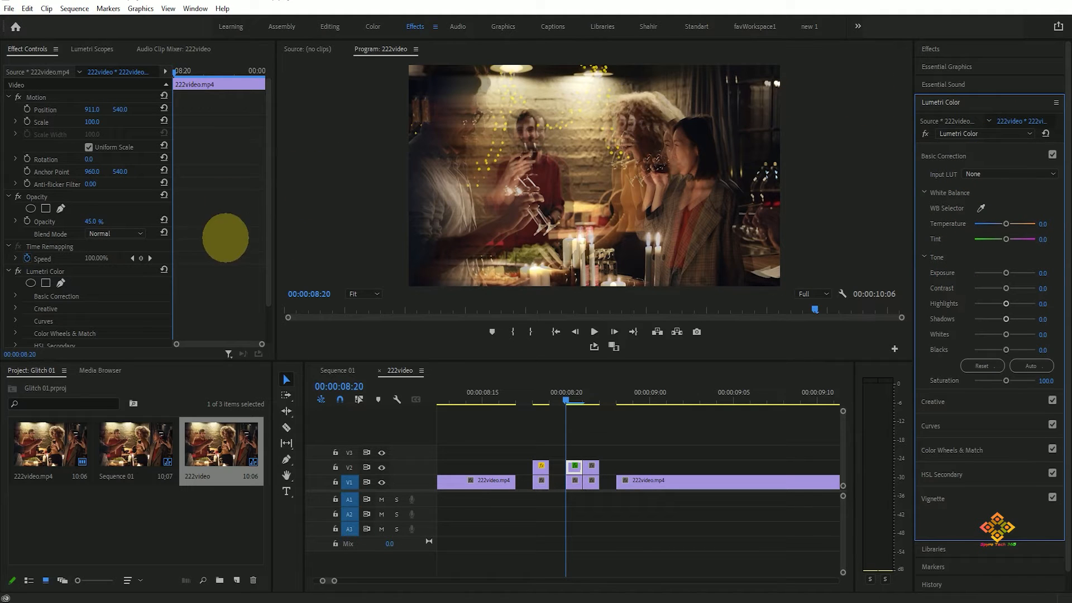
pyautogui.moveTo(268, 251)
pyautogui.mouseDown()
pyautogui.moveTo(264, 284)
pyautogui.moveTo(262, 258)
pyautogui.mouseUp()
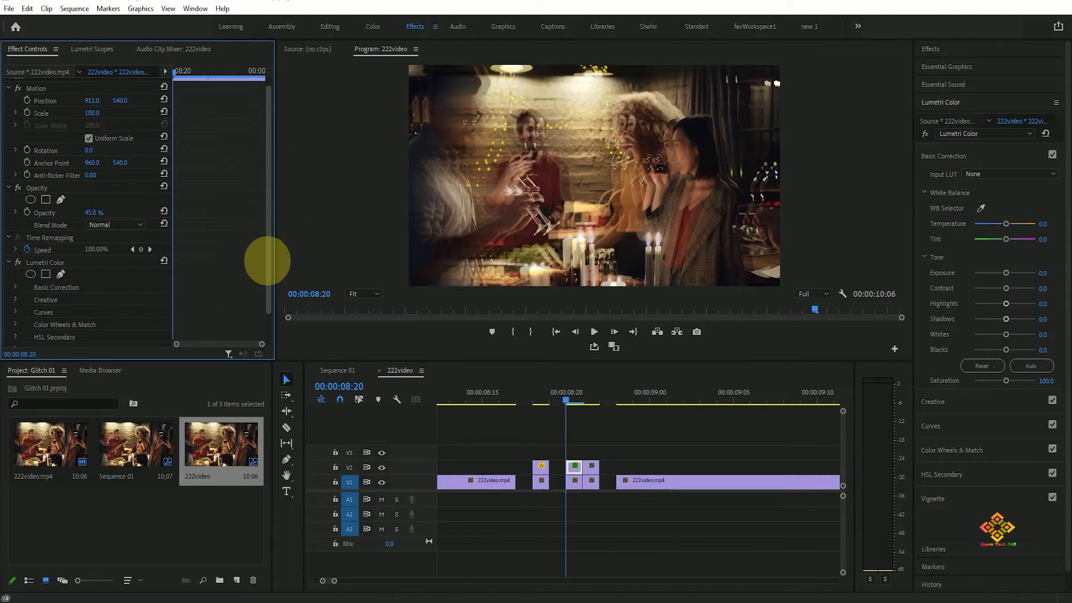
pyautogui.moveTo(1005, 223)
pyautogui.mouseDown()
pyautogui.moveTo(987, 223)
pyautogui.moveTo(1029, 223)
pyautogui.moveTo(1015, 224)
pyautogui.mouseUp()
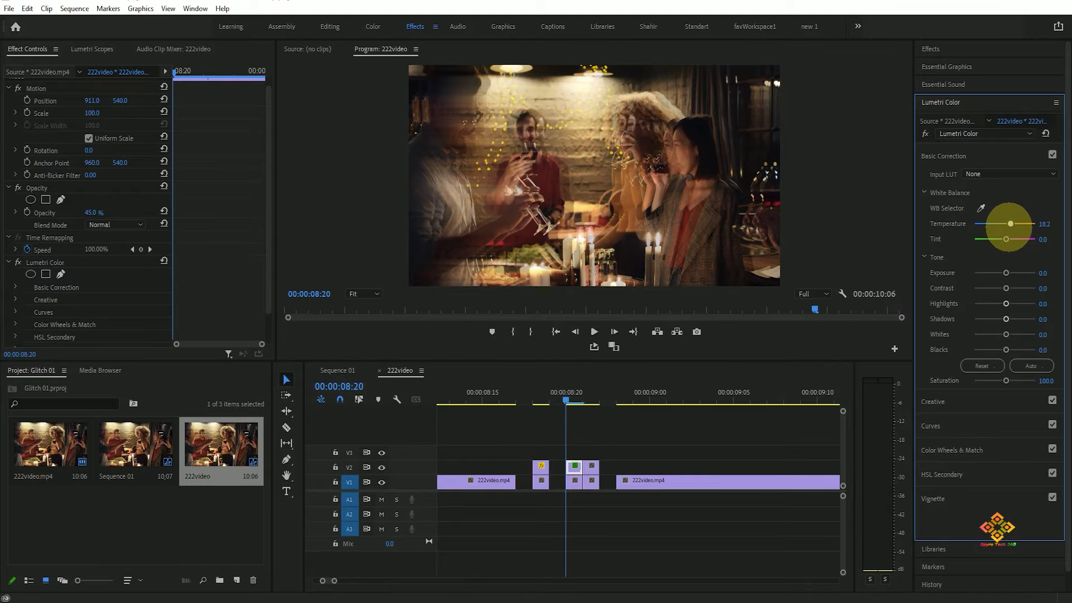
pyautogui.moveTo(1005, 273); pyautogui.dragTo(1007, 272)
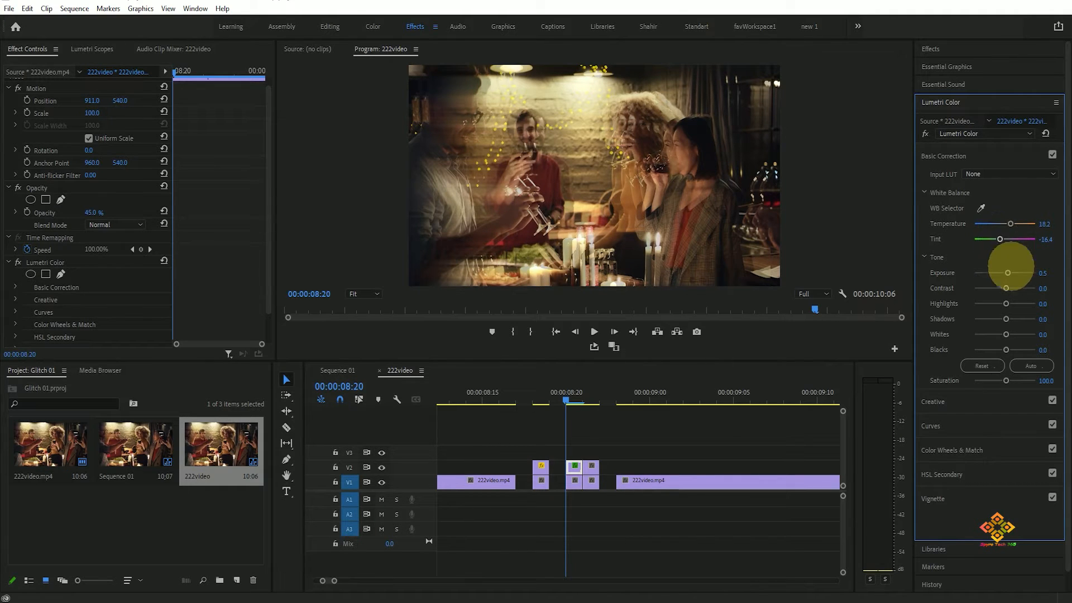
pyautogui.moveTo(1009, 273)
pyautogui.mouseDown()
pyautogui.moveTo(1033, 273)
pyautogui.moveTo(1009, 272)
pyautogui.mouseUp()
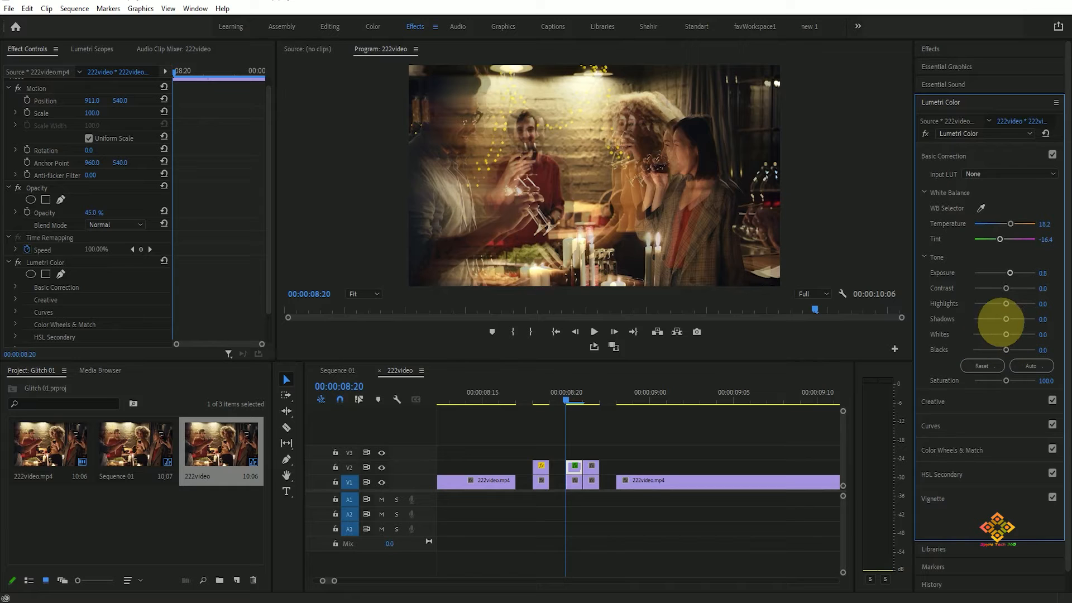
pyautogui.moveTo(1006, 334)
pyautogui.mouseDown()
pyautogui.moveTo(974, 334)
pyautogui.moveTo(1021, 334)
pyautogui.moveTo(1007, 333)
pyautogui.mouseUp()
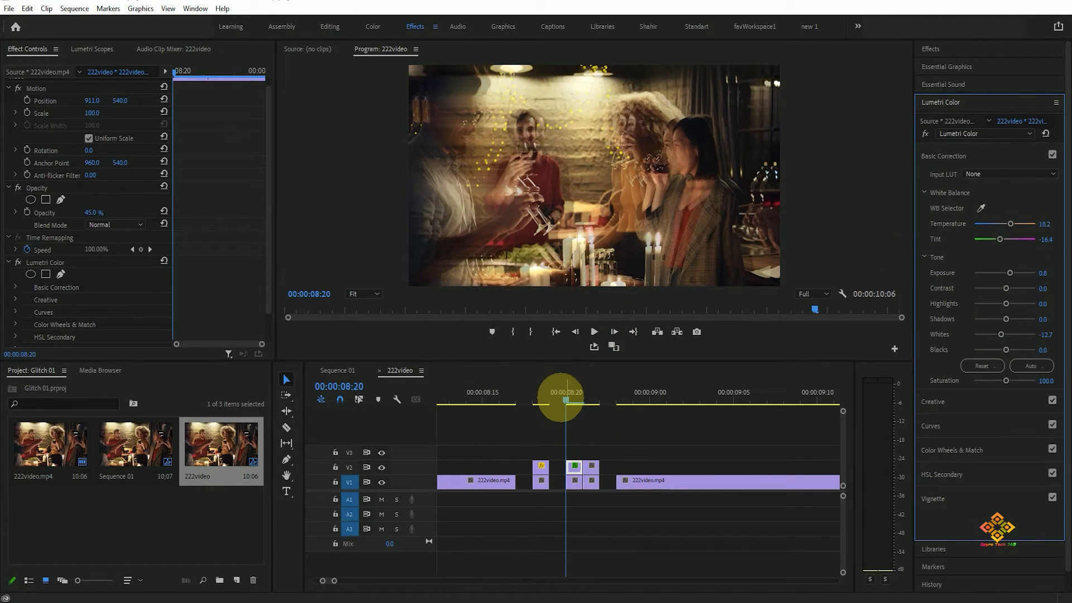
# Shift the V2 copy at 00:00:08:21 to a horizontal position of 915
pyautogui.moveTo(565, 398); pyautogui.dragTo(583, 399)
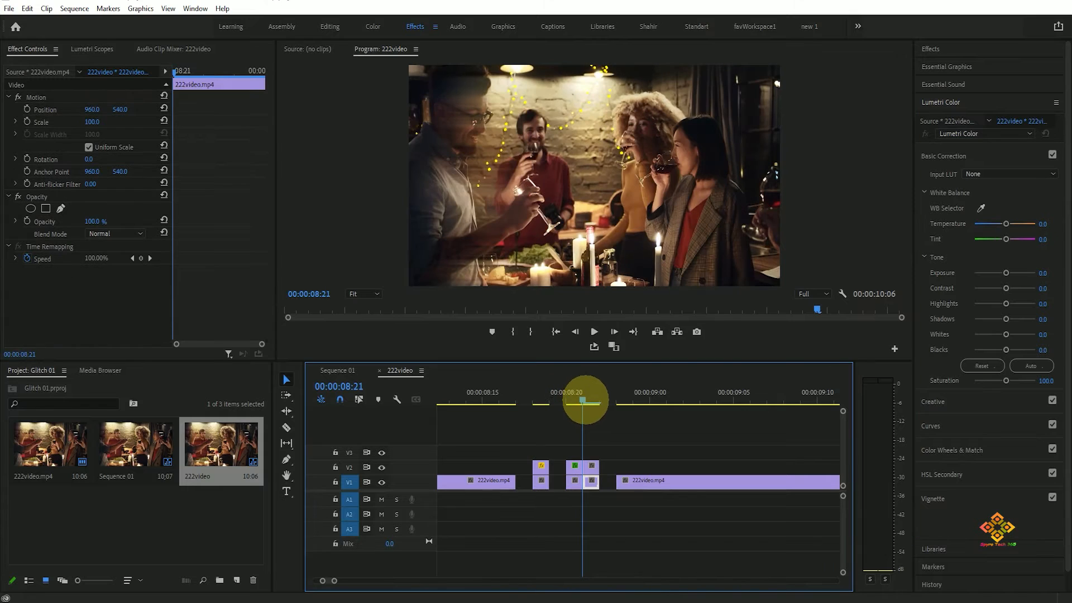
pyautogui.click(589, 467)
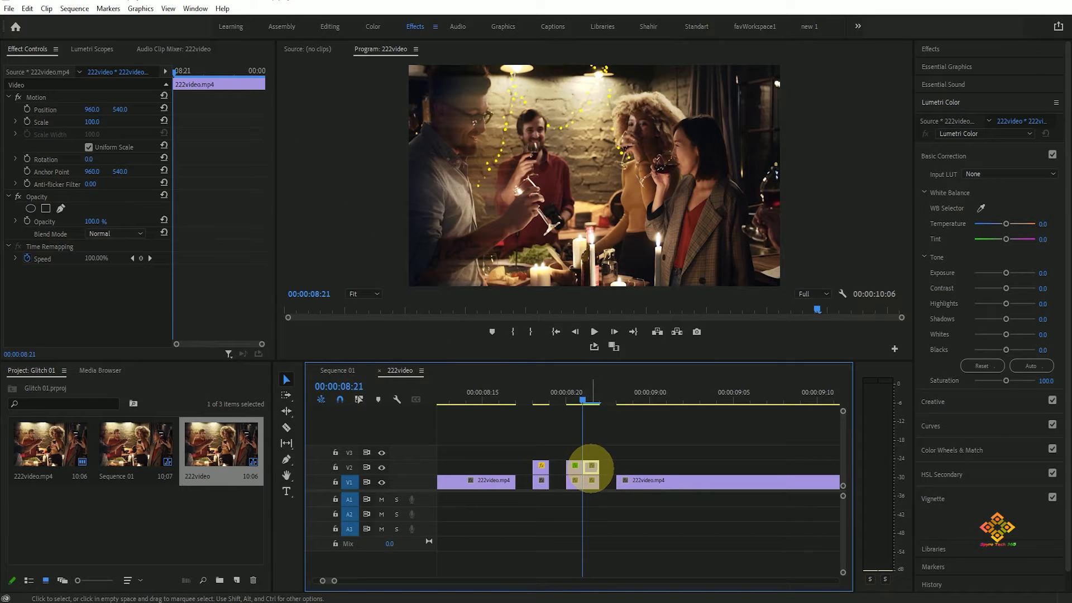
pyautogui.click(571, 398)
pyautogui.click(574, 466)
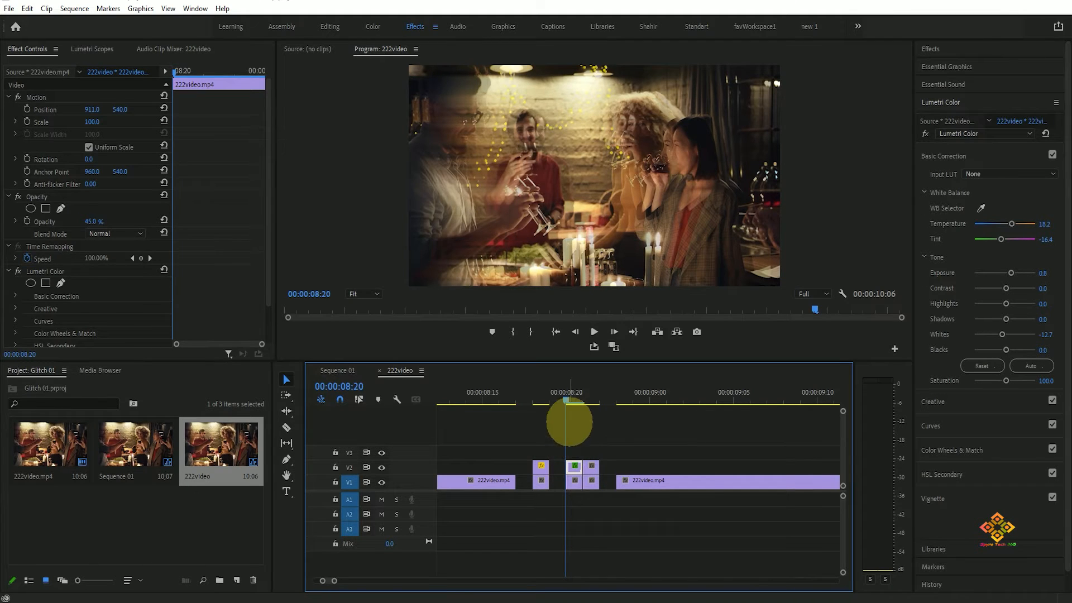
pyautogui.click(583, 398)
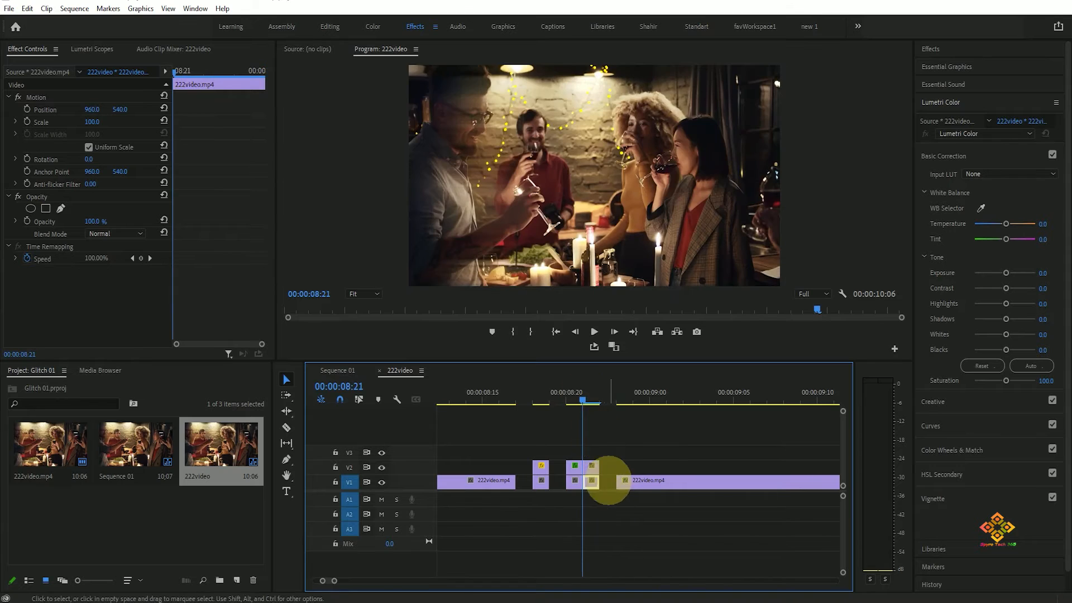
pyautogui.click(586, 468)
pyautogui.click(593, 468)
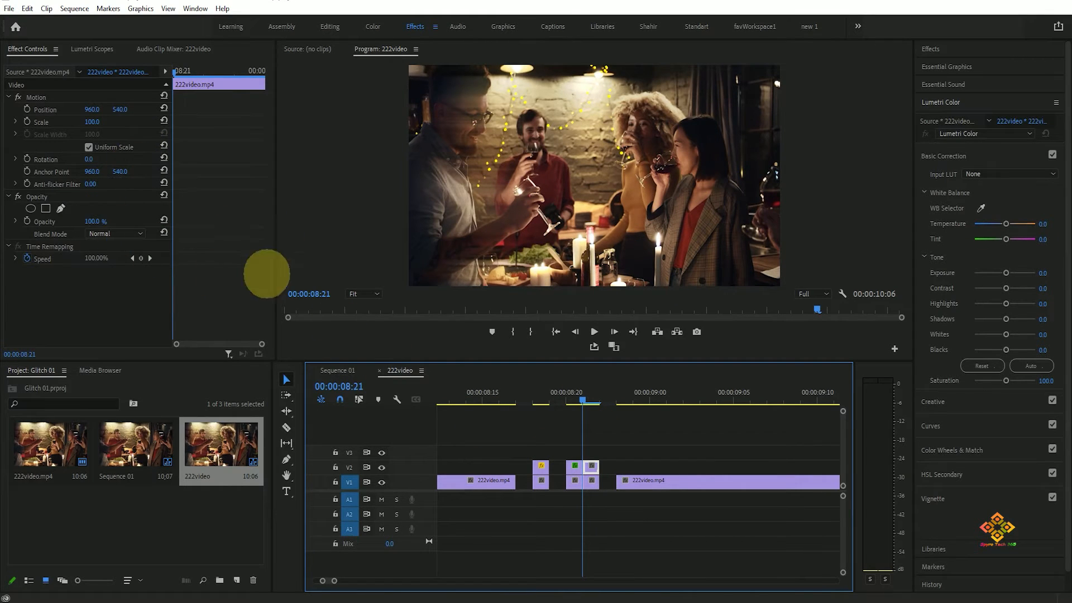
pyautogui.click(938, 48)
pyautogui.doubleClick(951, 64)
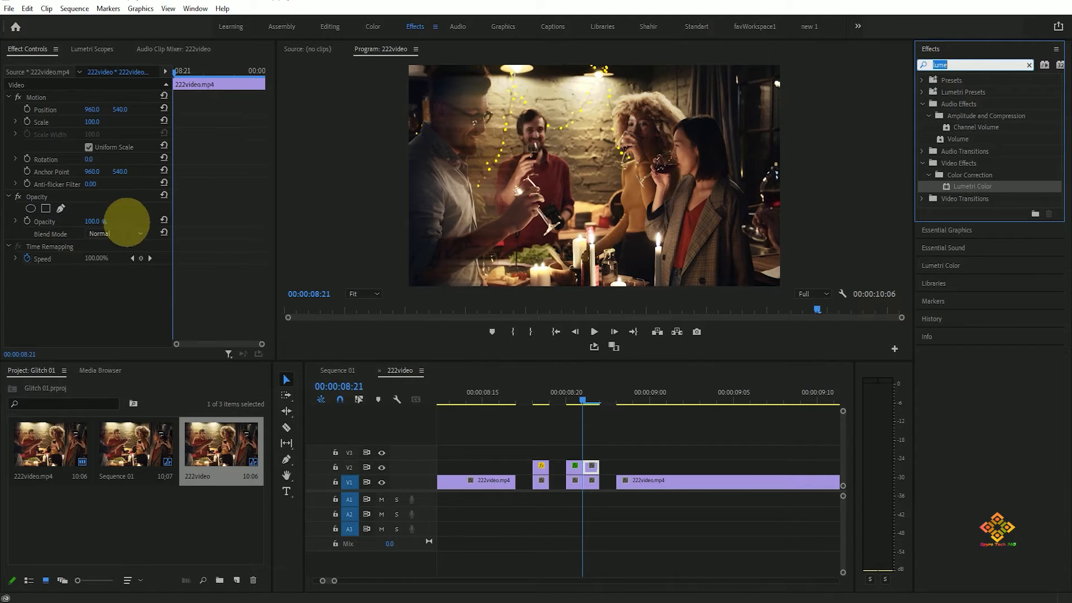
pyautogui.moveTo(92, 110); pyautogui.dragTo(74, 110)
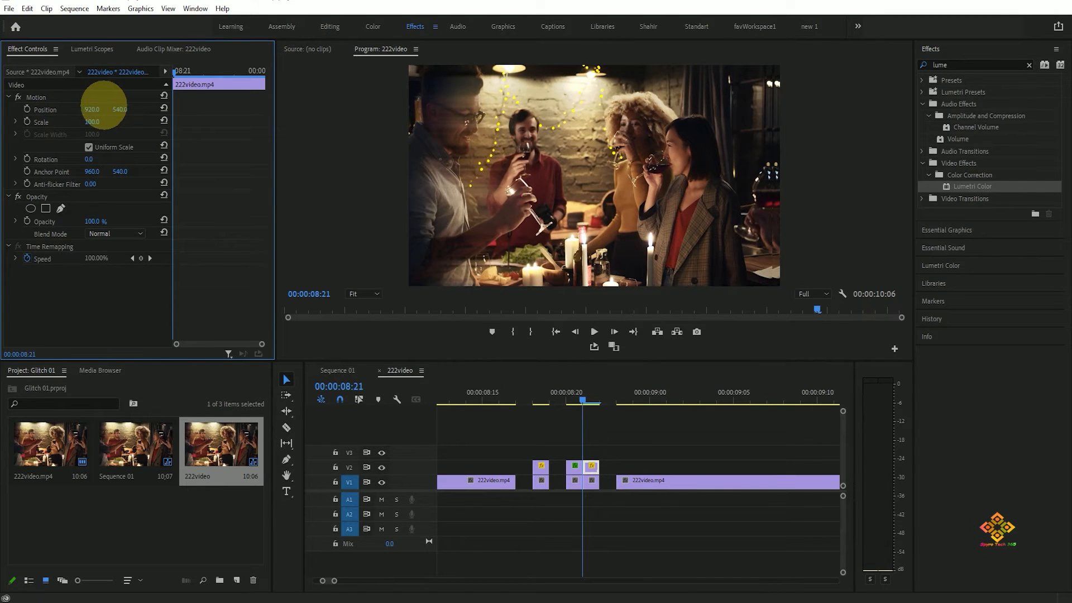
pyautogui.moveTo(94, 106); pyautogui.dragTo(92, 109)
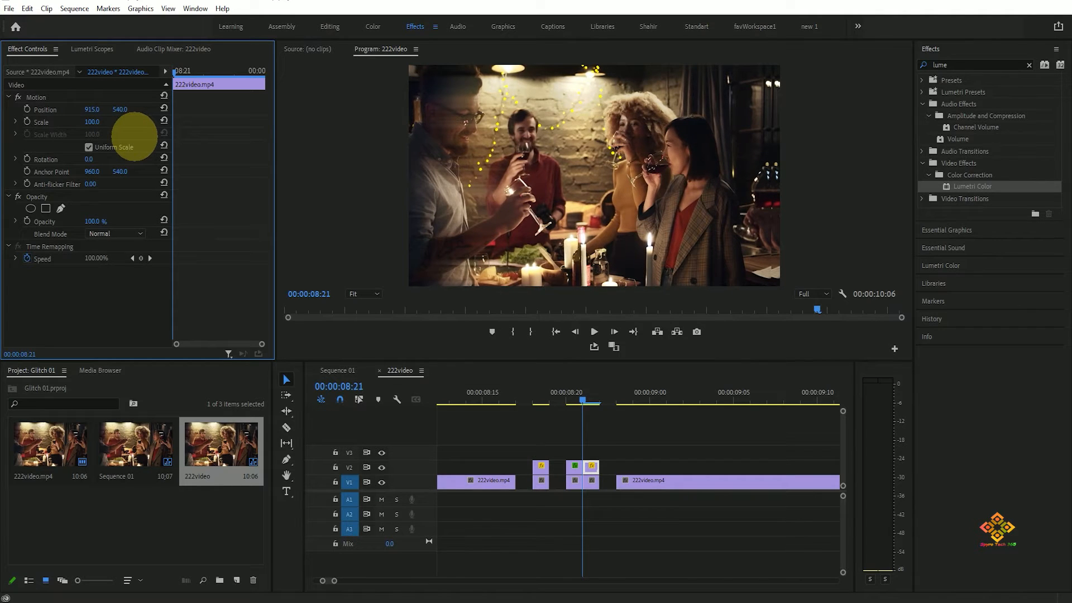
# Set the blend mode of the V2 copy at 00:00:08:21 to Color Dodge and apply the Arithmetic effect to it
pyautogui.click(106, 233)
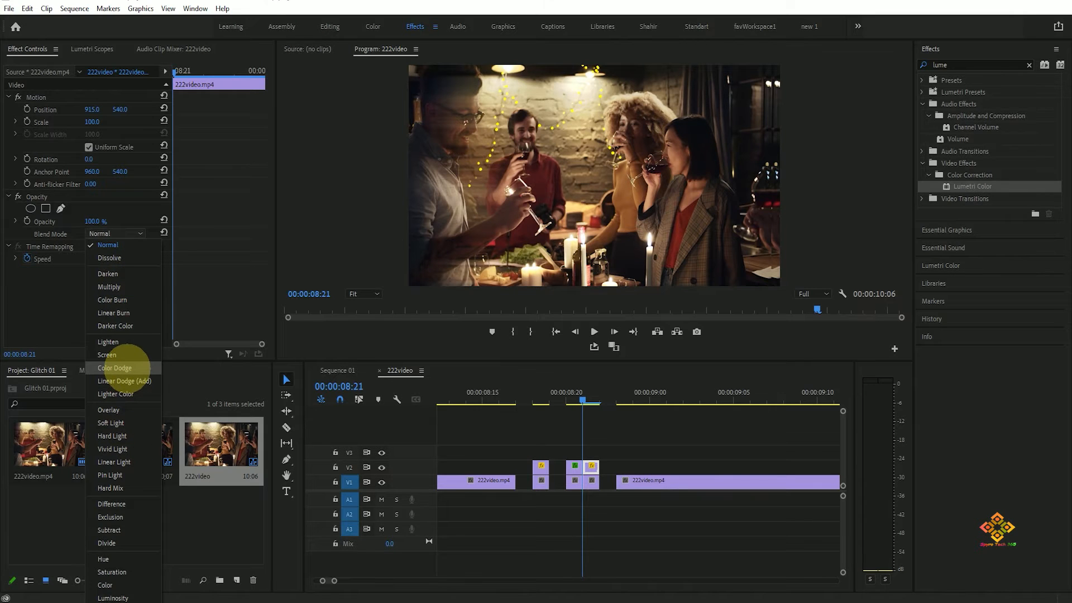
pyautogui.click(114, 368)
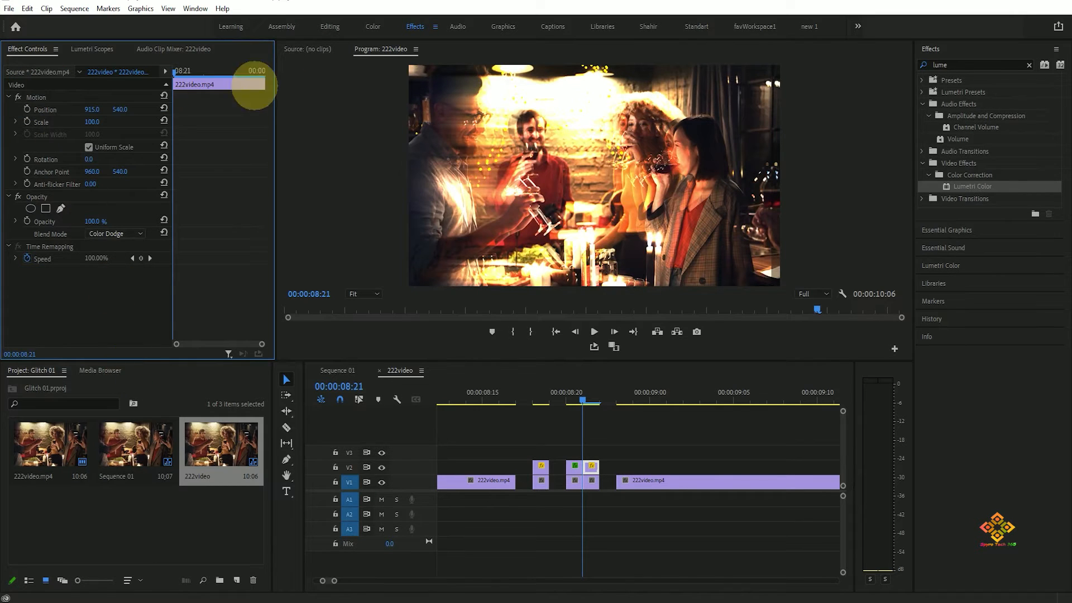
pyautogui.click(965, 64)
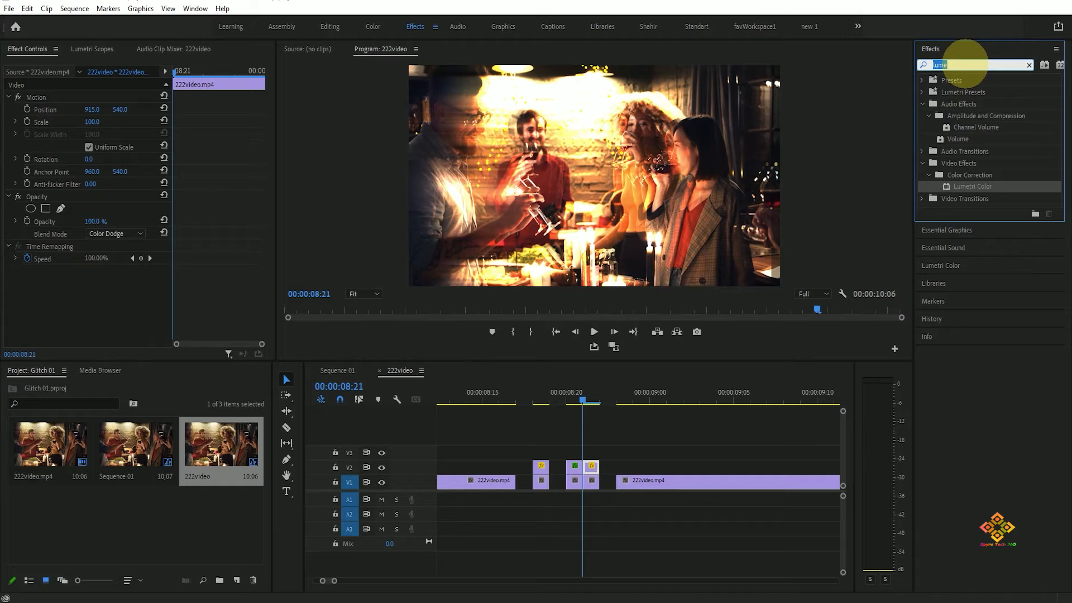
pyautogui.write('ari')
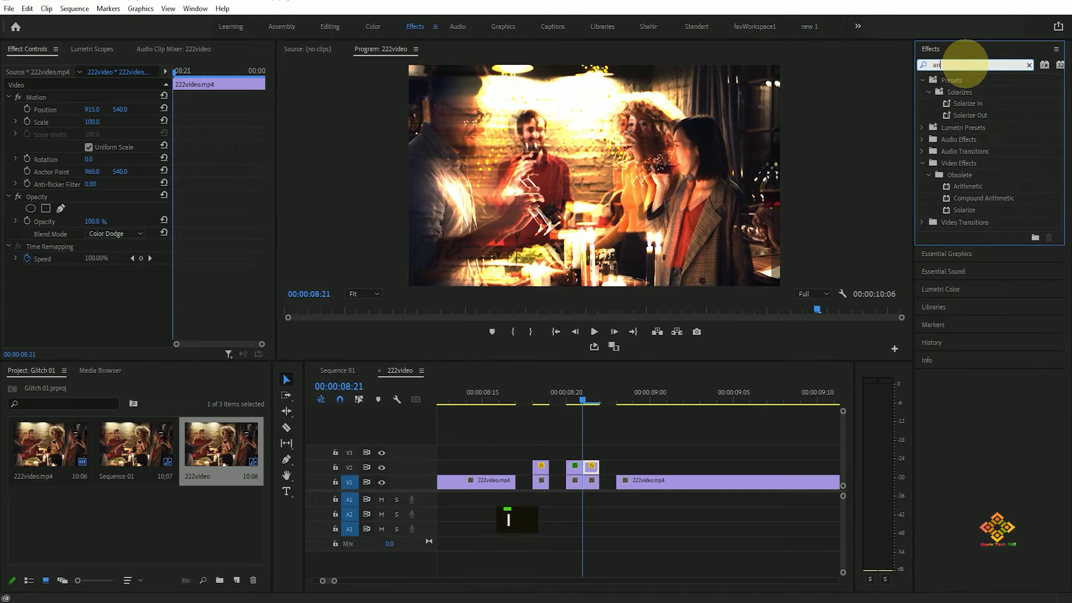
pyautogui.moveTo(973, 187); pyautogui.dragTo(591, 465)
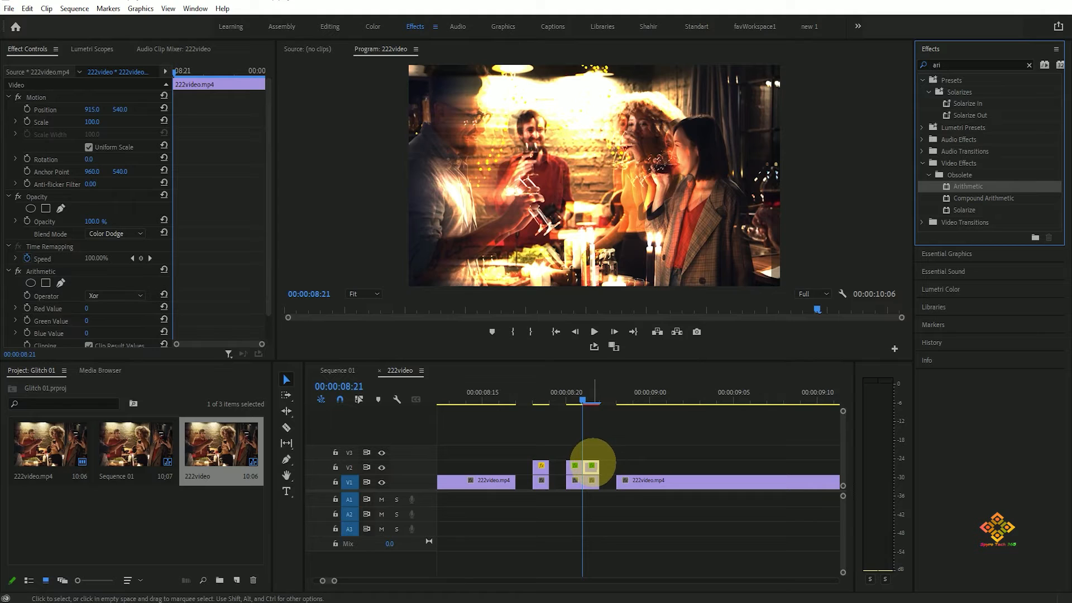
pyautogui.click(269, 224)
pyautogui.scroll(-1, 269, 224)
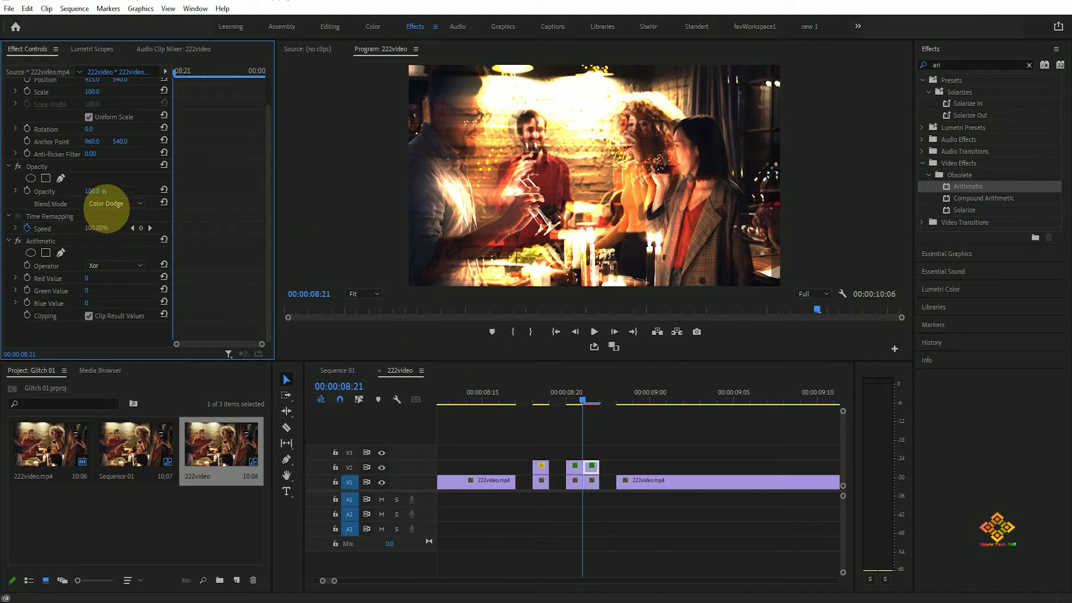
# Set the Arithmetic operator to Max, after trying Min, and the red value to 255
pyautogui.moveTo(92, 191); pyautogui.dragTo(254, 187)
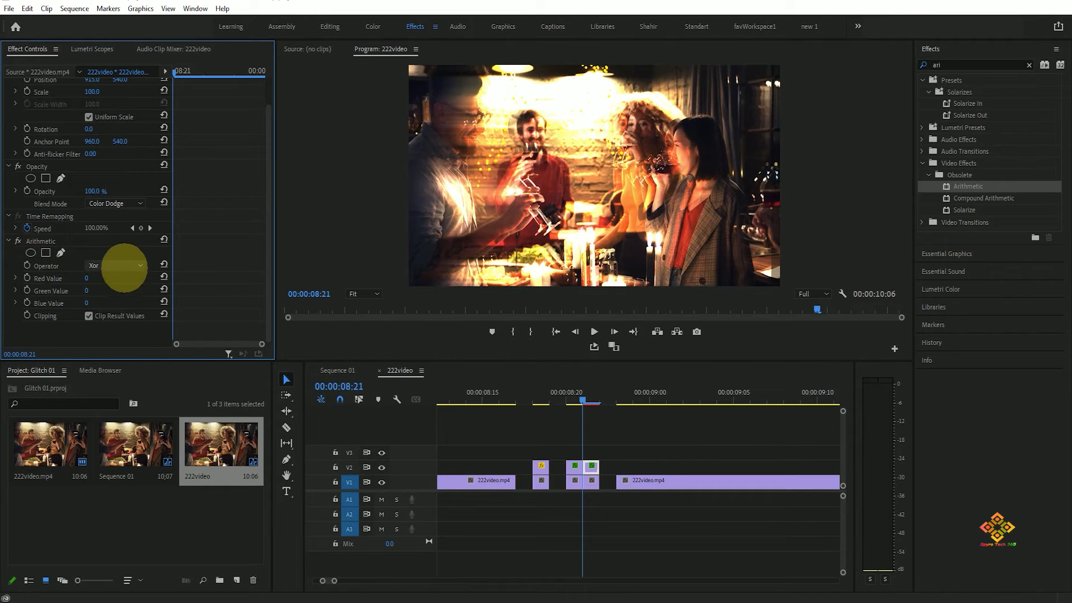
pyautogui.click(117, 265)
pyautogui.click(104, 354)
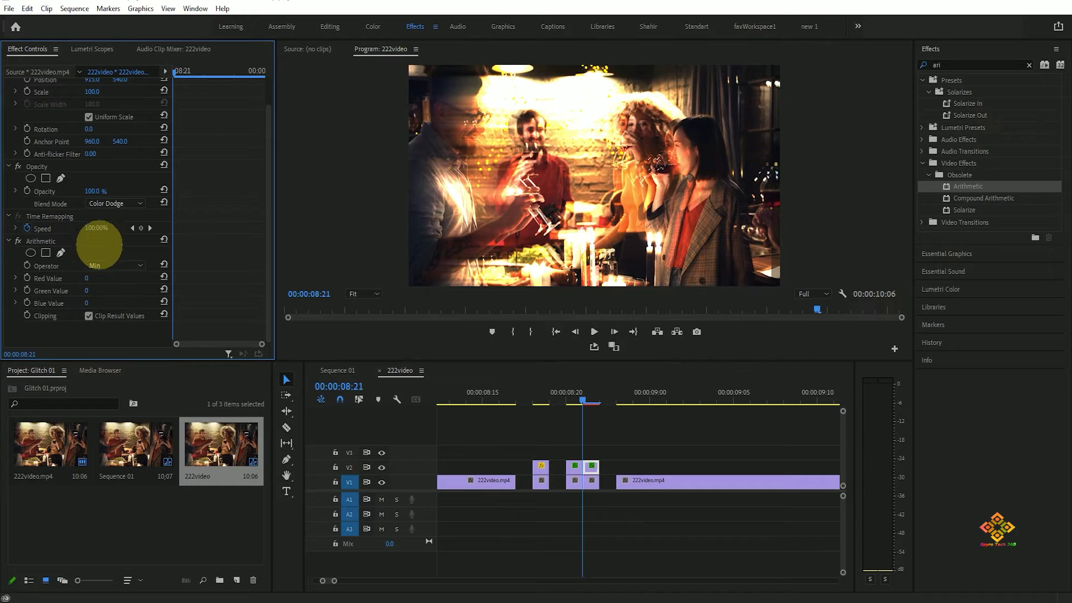
pyautogui.click(106, 266)
pyautogui.click(105, 366)
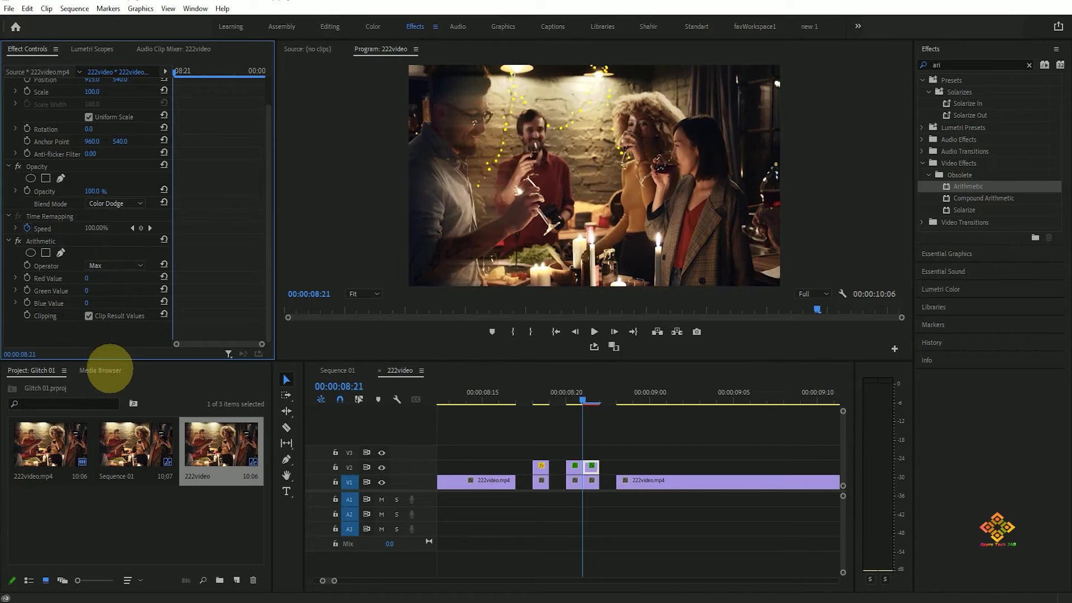
pyautogui.moveTo(87, 278); pyautogui.dragTo(274, 276)
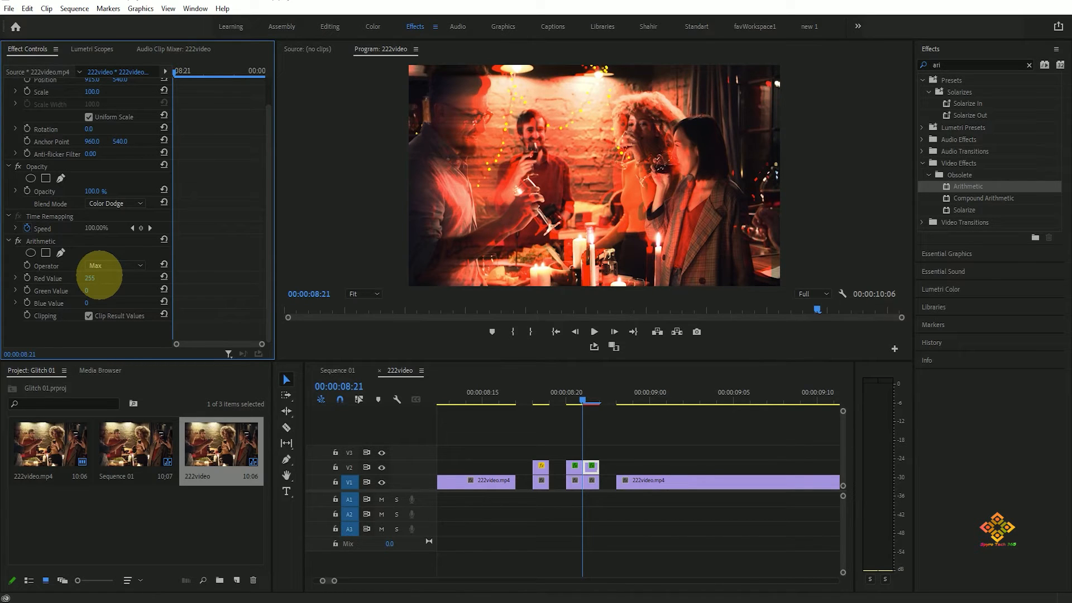
# Change the 00:00:08:21 copy's horizontal position to 920 and its Arithmetic blue value to 24
pyautogui.scroll(2, 260, 134)
pyautogui.moveTo(82, 107)
pyautogui.mouseDown()
pyautogui.moveTo(124, 102)
pyautogui.moveTo(90, 107)
pyautogui.mouseUp()
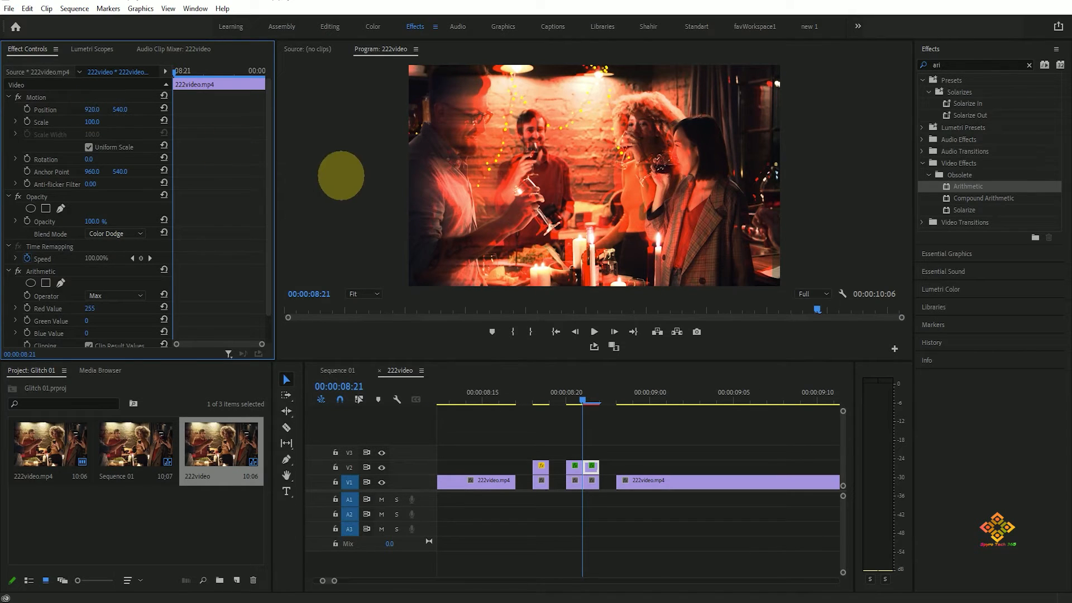
pyautogui.moveTo(267, 175); pyautogui.dragTo(271, 227)
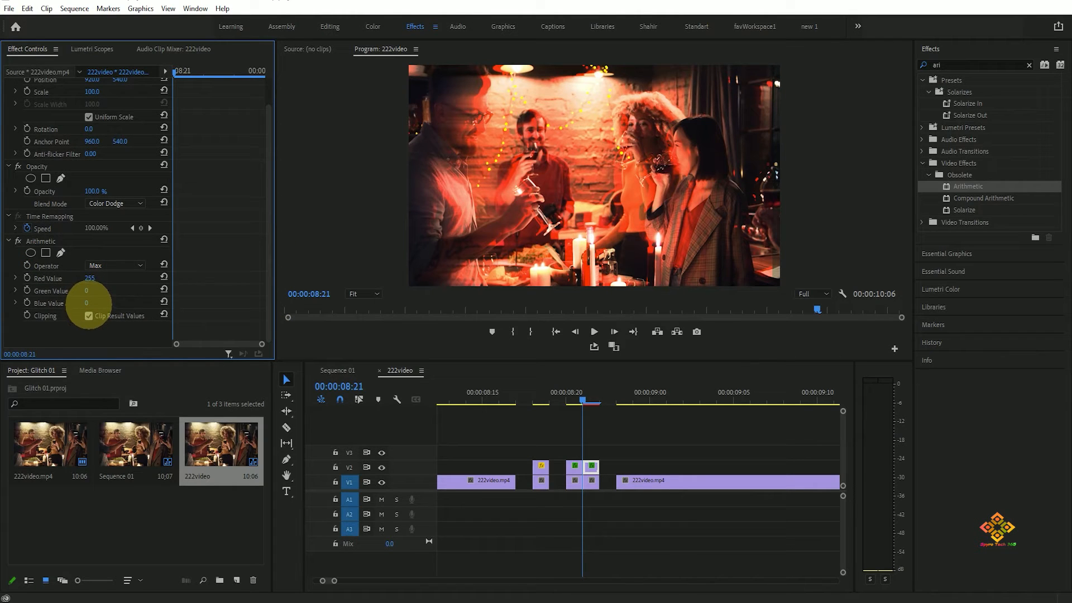
pyautogui.moveTo(95, 302); pyautogui.dragTo(29, 300)
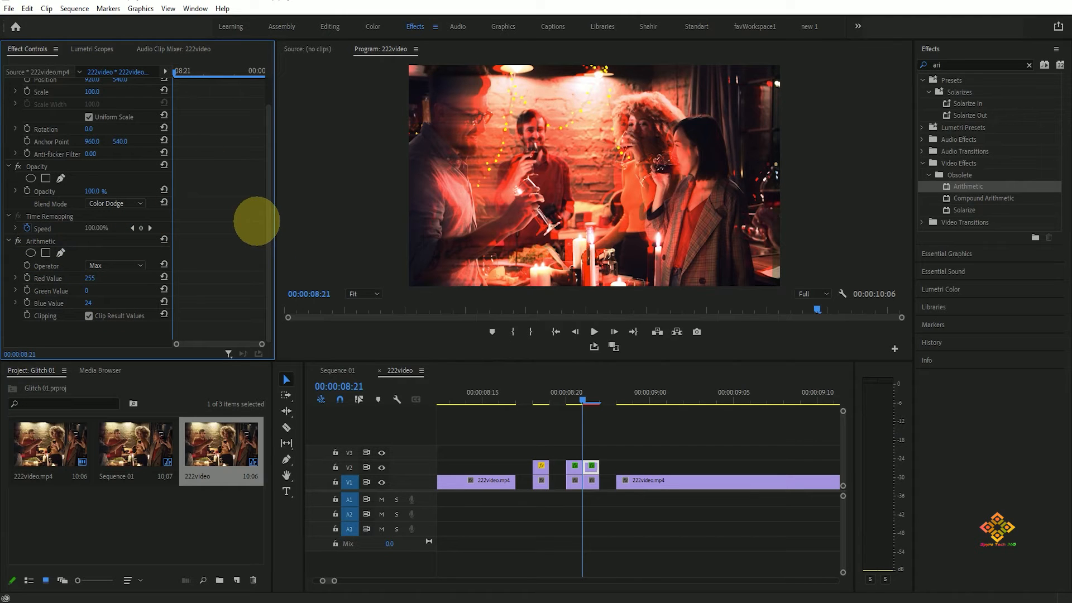
# Mark the glitch section in the 222video sequence with an In point at 00:00:08:12 and an Out point at 00:00:09:00
pyautogui.click(579, 396)
pyautogui.moveTo(579, 397); pyautogui.dragTo(465, 406)
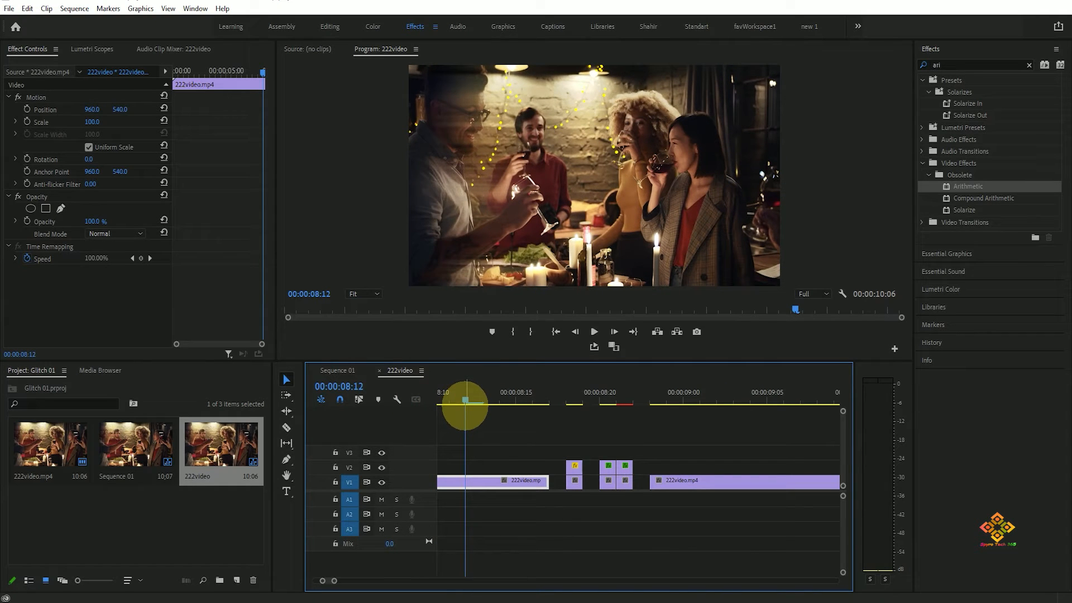
pyautogui.press('o')
pyautogui.click(682, 394)
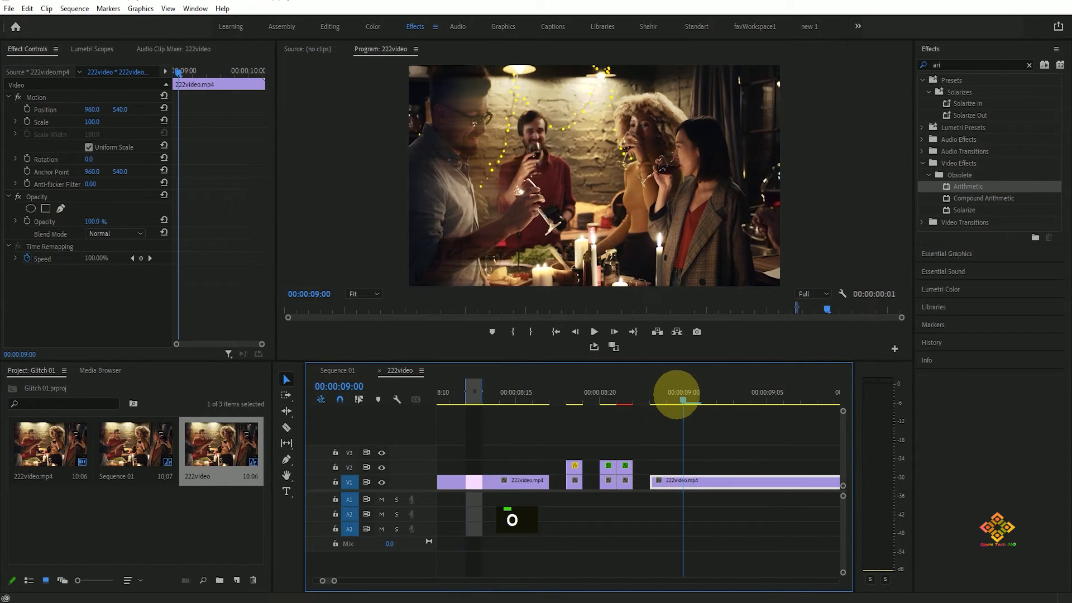
pyautogui.press('o')
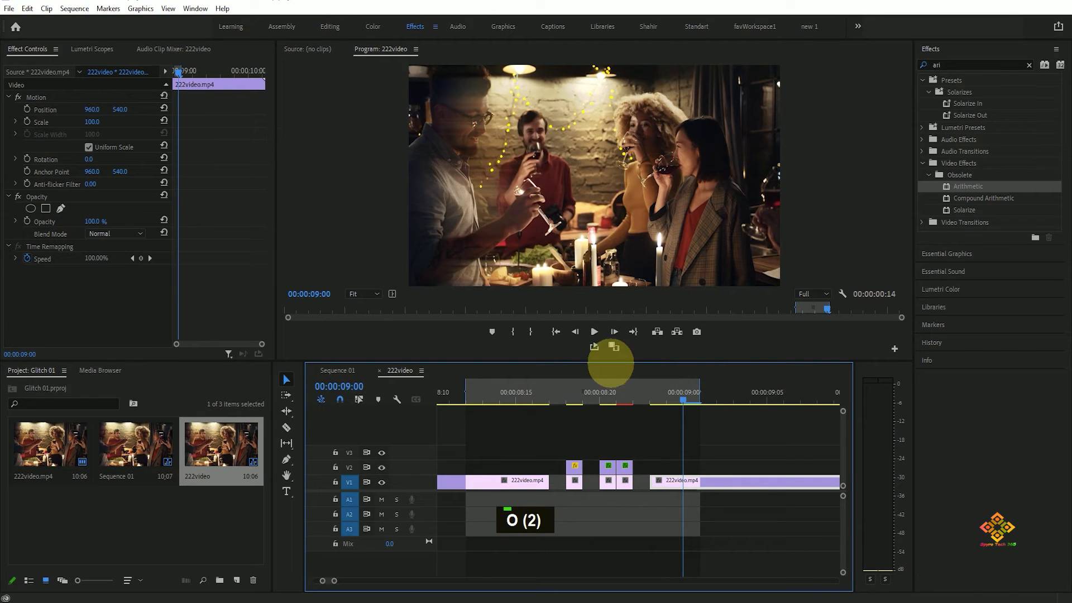
# Turn on loop playback and play the marked glitch range to review it
pyautogui.click(595, 347)
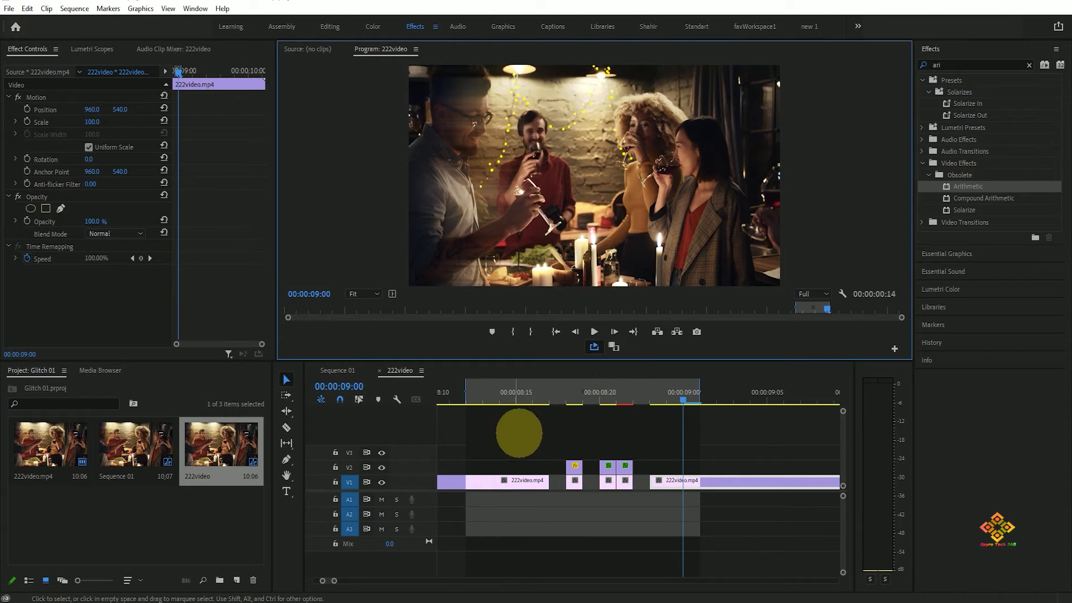
pyautogui.press('space')
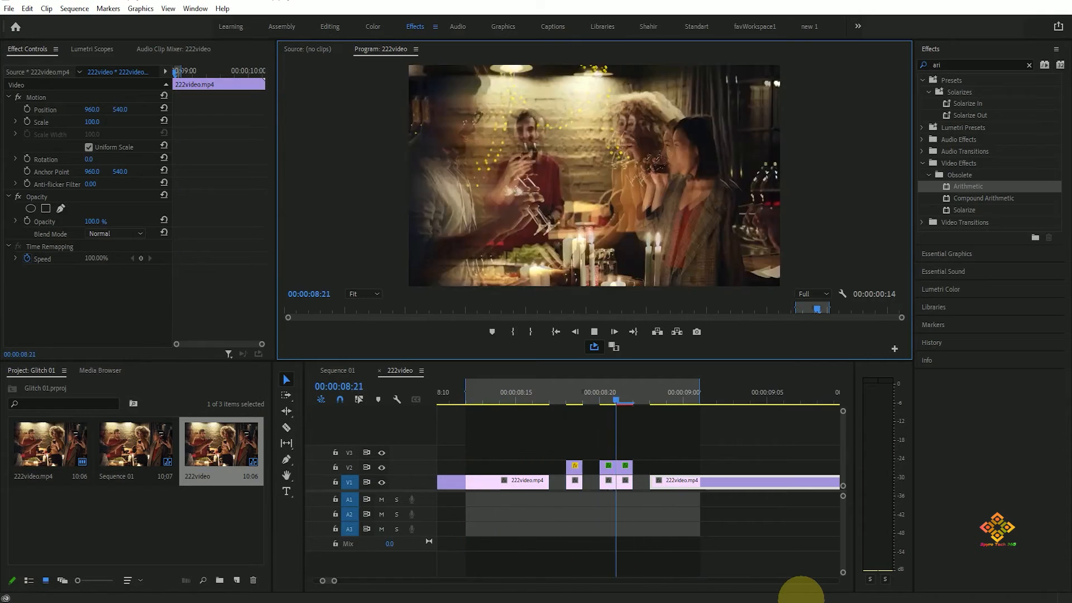
pyautogui.press('space')
# Shift the V2 copy at 00:00:08:18 to a horizontal position of 895
pyautogui.moveTo(655, 399); pyautogui.dragTo(566, 397)
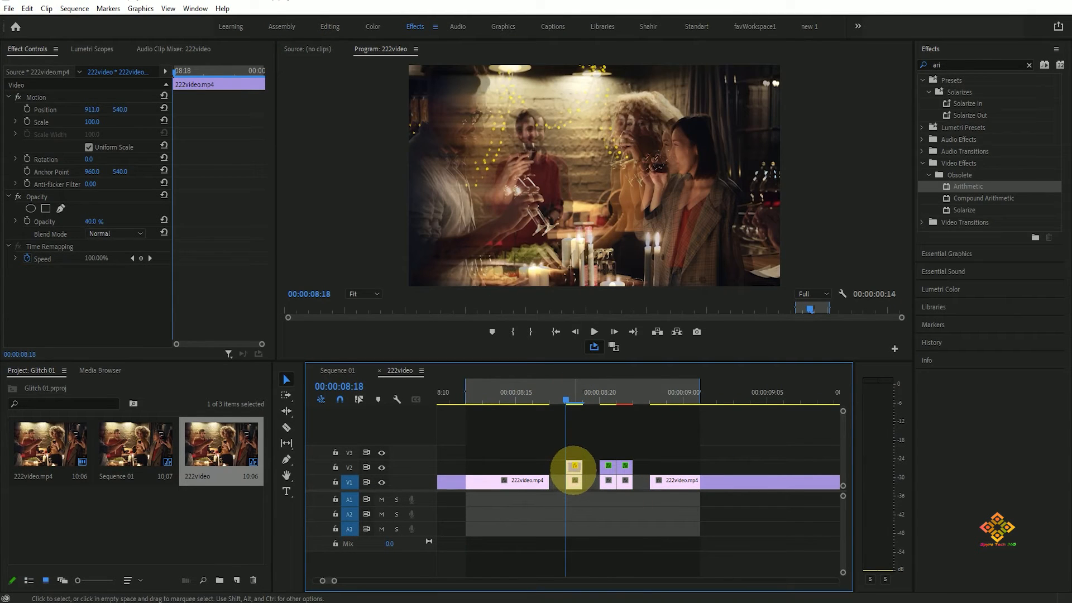
pyautogui.moveTo(92, 109)
pyautogui.mouseDown()
pyautogui.moveTo(74, 111)
pyautogui.moveTo(93, 112)
pyautogui.mouseUp()
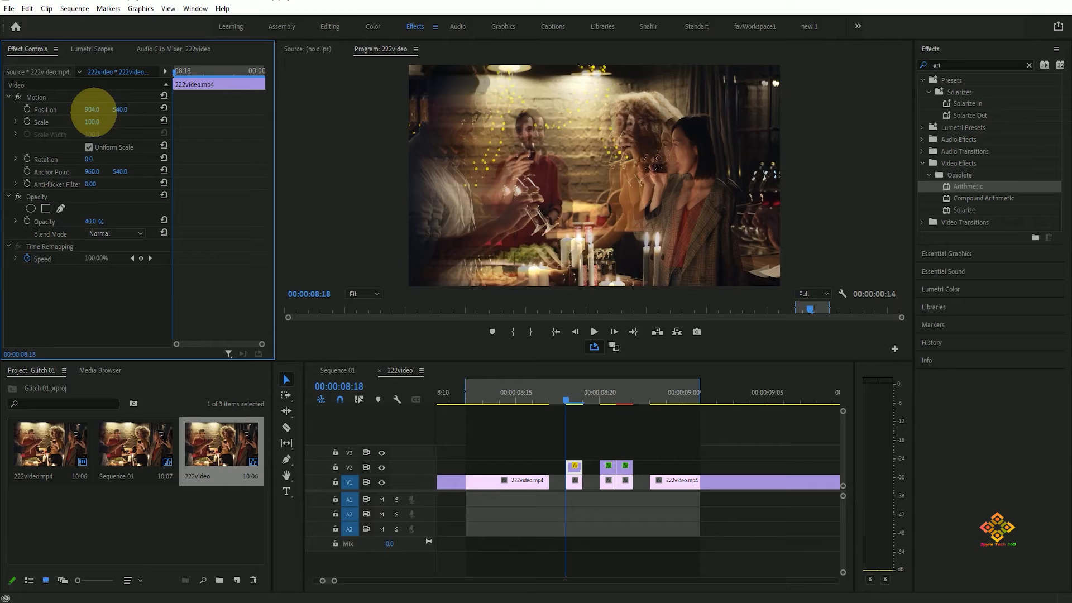
pyautogui.moveTo(96, 106)
pyautogui.mouseDown()
pyautogui.moveTo(172, 134)
pyautogui.moveTo(93, 110)
pyautogui.mouseUp()
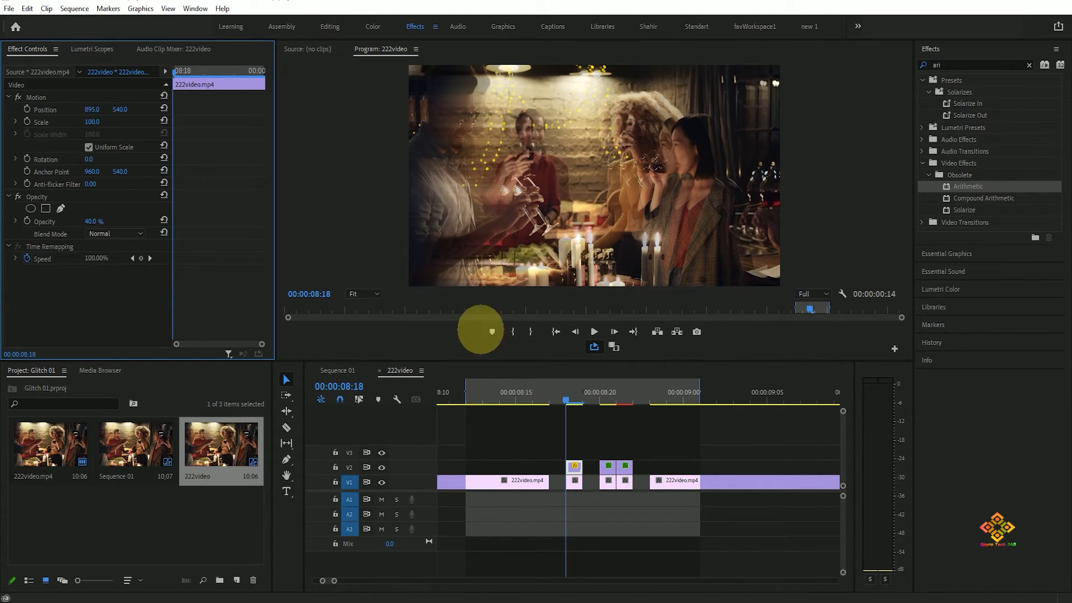
# Shift the V2 copy at 00:00:08:20 to a horizontal position of 891
pyautogui.click(588, 398)
pyautogui.click(608, 465)
pyautogui.moveTo(95, 106); pyautogui.dragTo(85, 107)
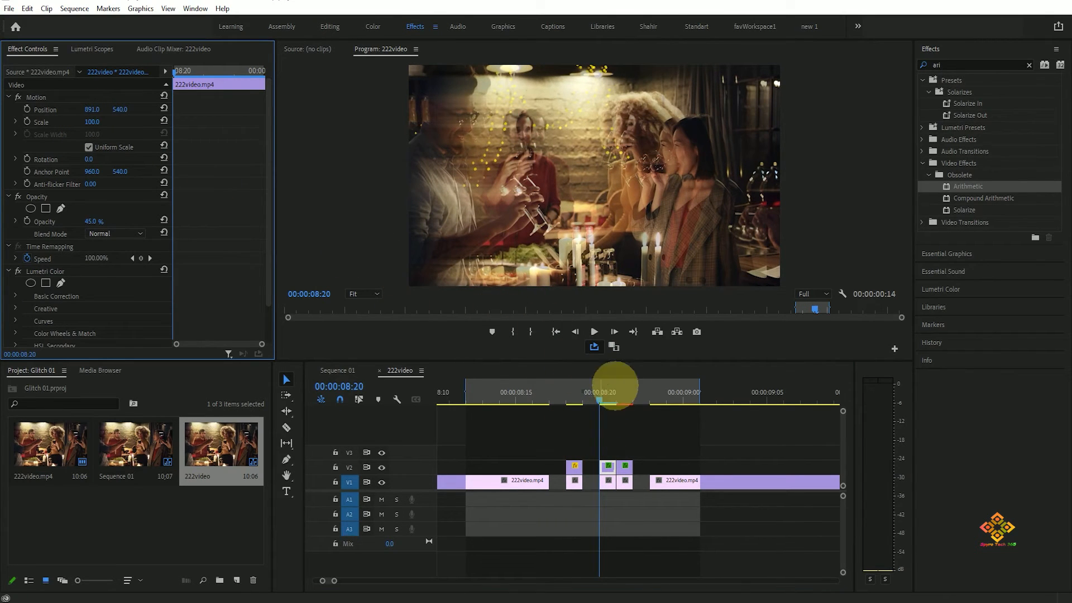
pyautogui.scroll(-2, 265, 201)
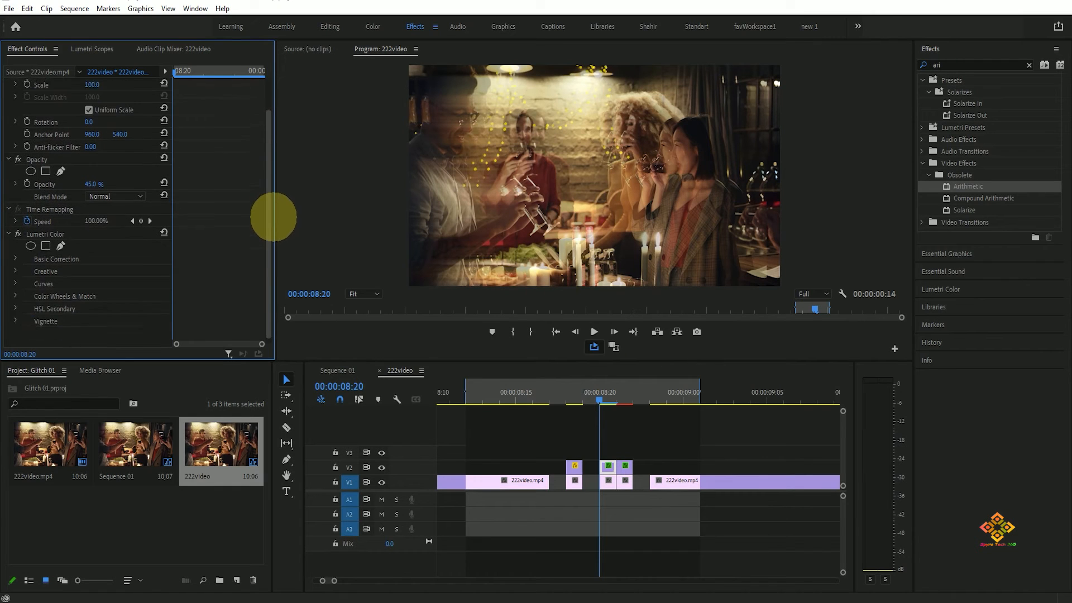
pyautogui.moveTo(267, 224); pyautogui.dragTo(274, 139)
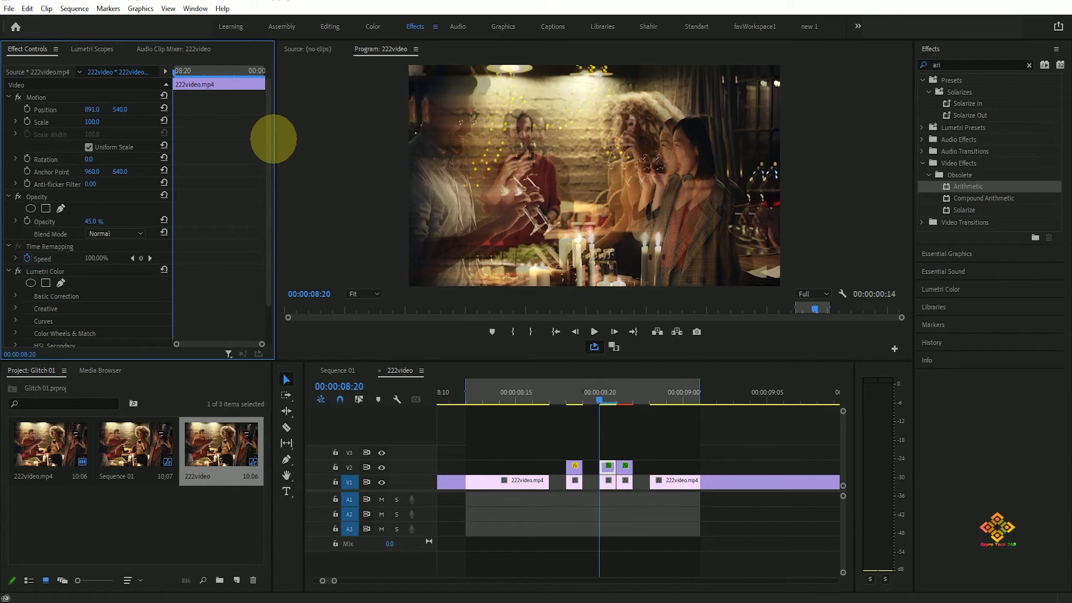
pyautogui.moveTo(268, 174); pyautogui.dragTo(267, 82)
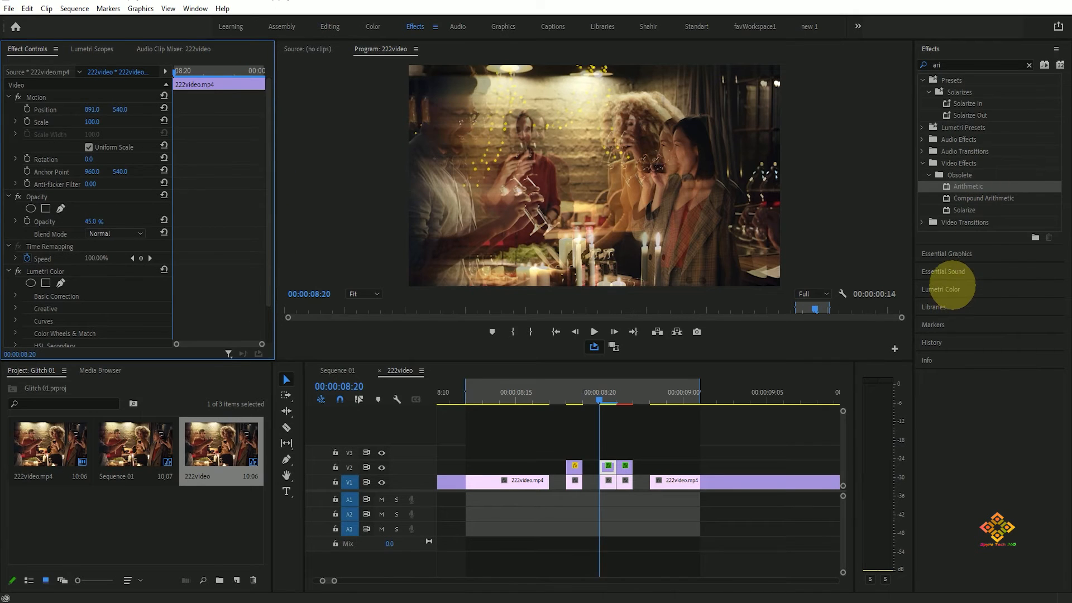
# Adjust the 00:00:08:20 copy's Lumetri basic correction to temperature -9.1, exposure 2.2 and whites -21.8
pyautogui.click(951, 286)
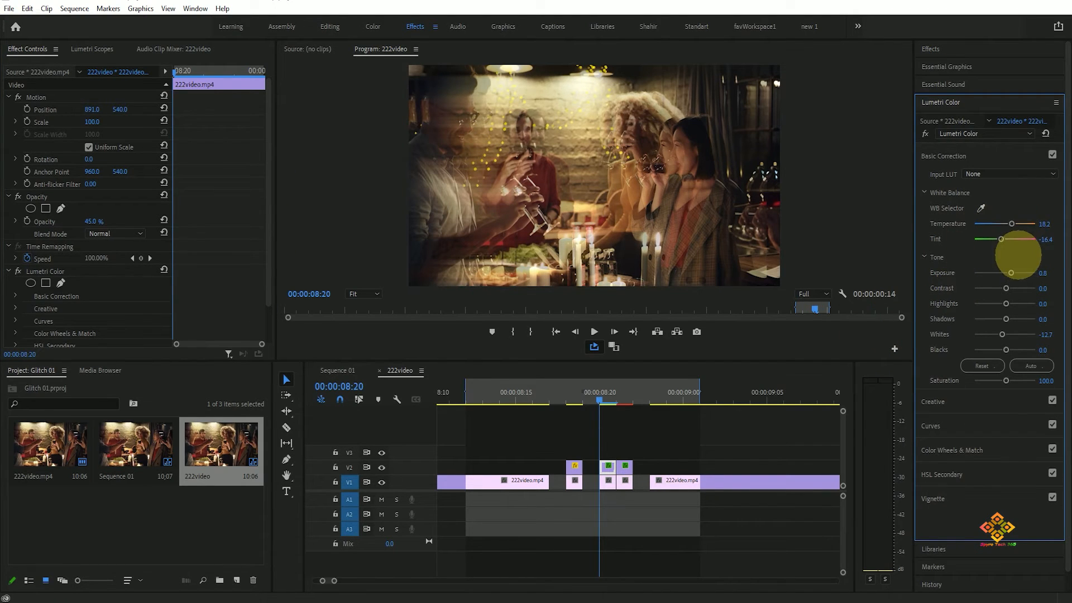
pyautogui.moveTo(1011, 223); pyautogui.dragTo(847, 241)
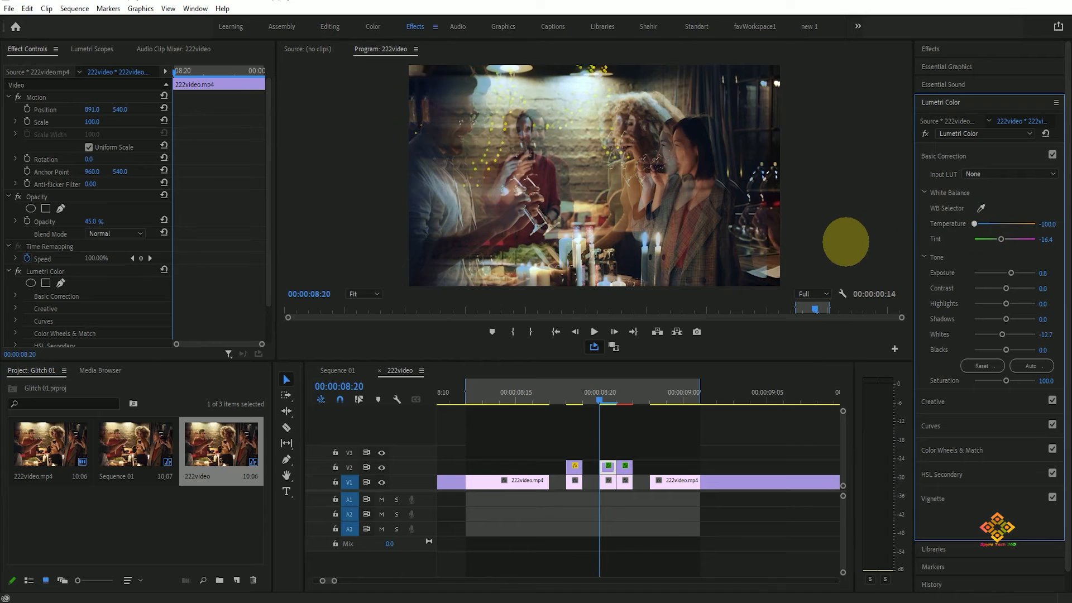
pyautogui.hotkey('ctrl', 'z')
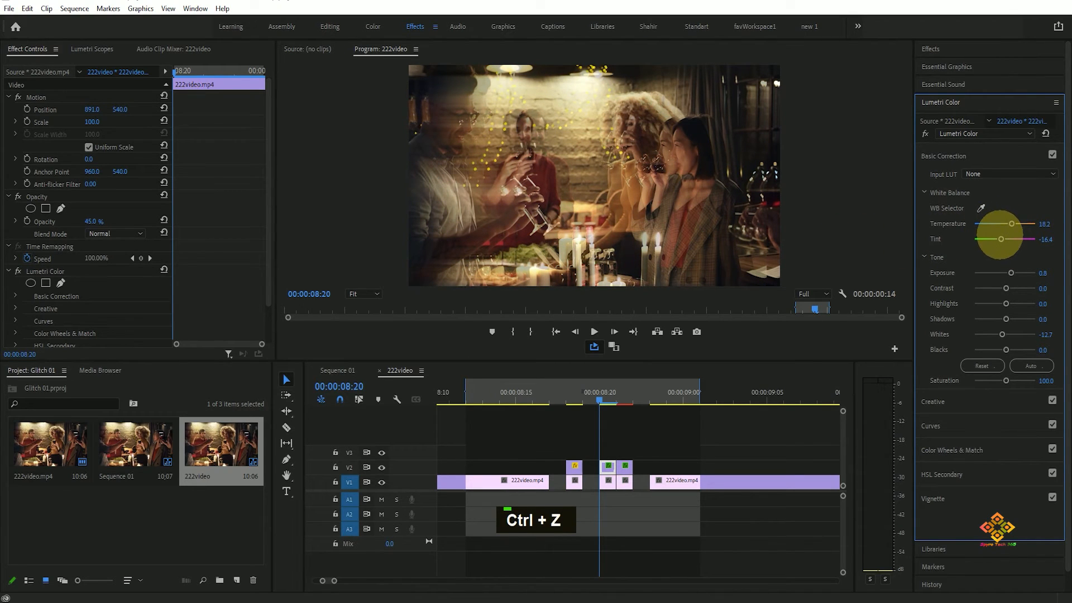
pyautogui.moveTo(1005, 287)
pyautogui.mouseDown()
pyautogui.moveTo(1055, 280)
pyautogui.moveTo(942, 288)
pyautogui.moveTo(1021, 288)
pyautogui.moveTo(1005, 288)
pyautogui.mouseUp()
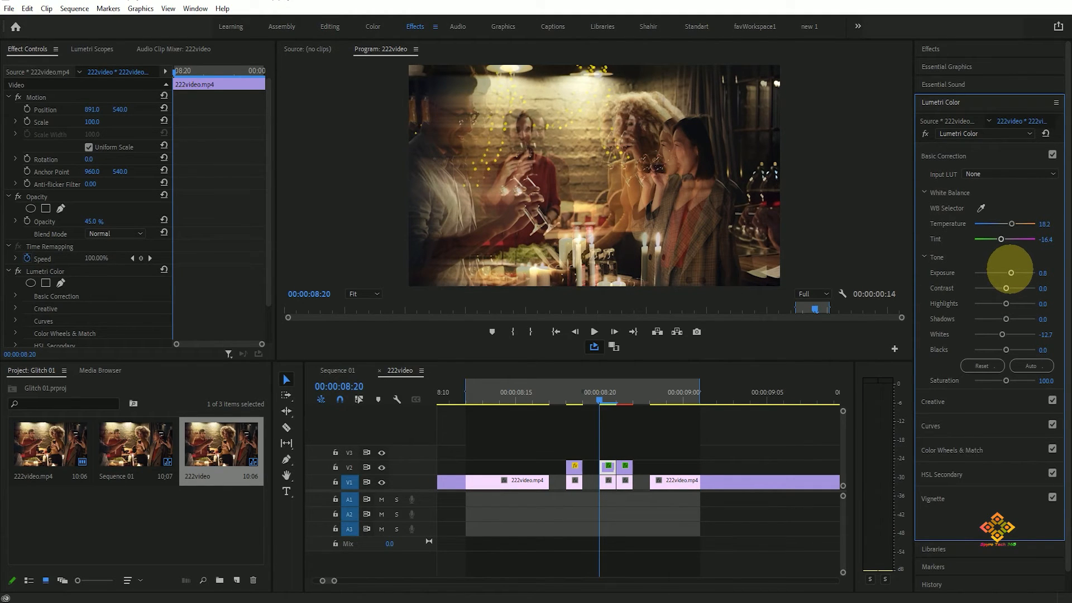
pyautogui.moveTo(1012, 273)
pyautogui.mouseDown()
pyautogui.moveTo(952, 273)
pyautogui.moveTo(1014, 272)
pyautogui.mouseUp()
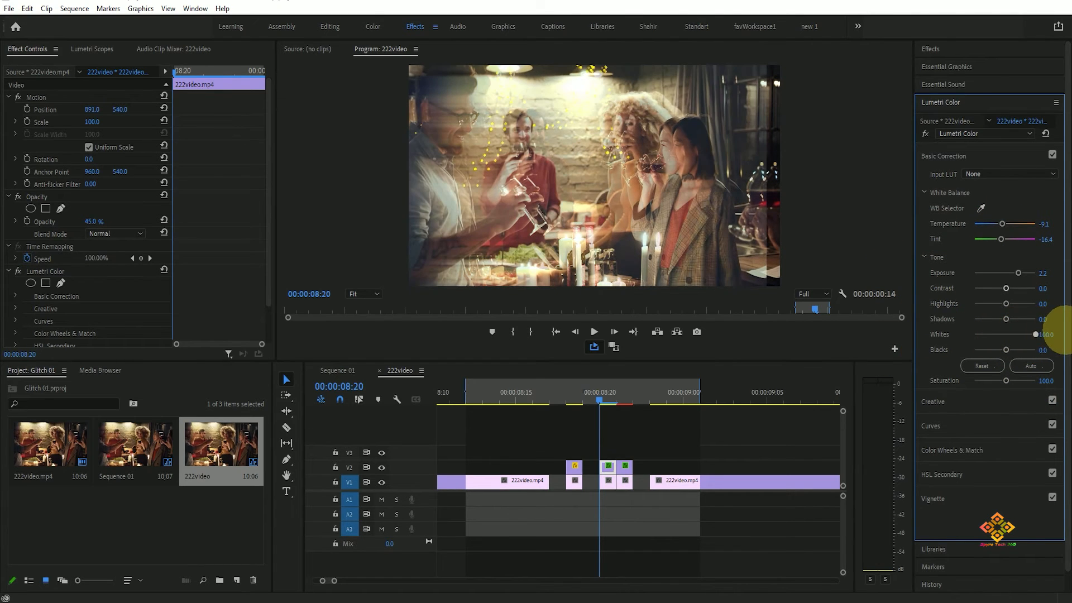
pyautogui.hotkey('ctrl', 'z')
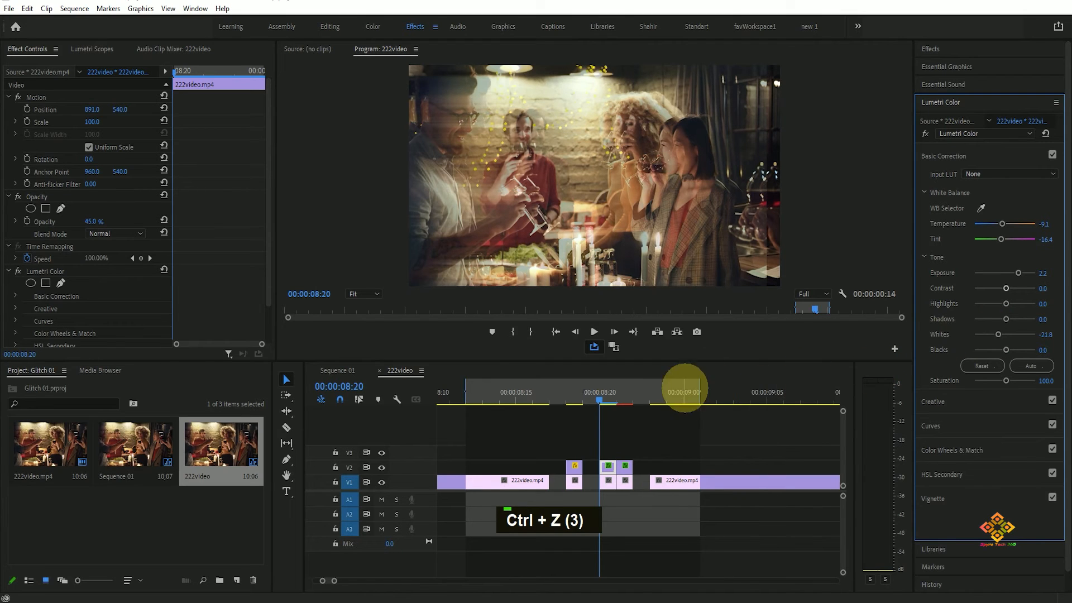
# Shift the V2 copy at 00:00:08:21 to a horizontal position of 908
pyautogui.click(597, 397)
pyautogui.moveTo(597, 397); pyautogui.dragTo(610, 394)
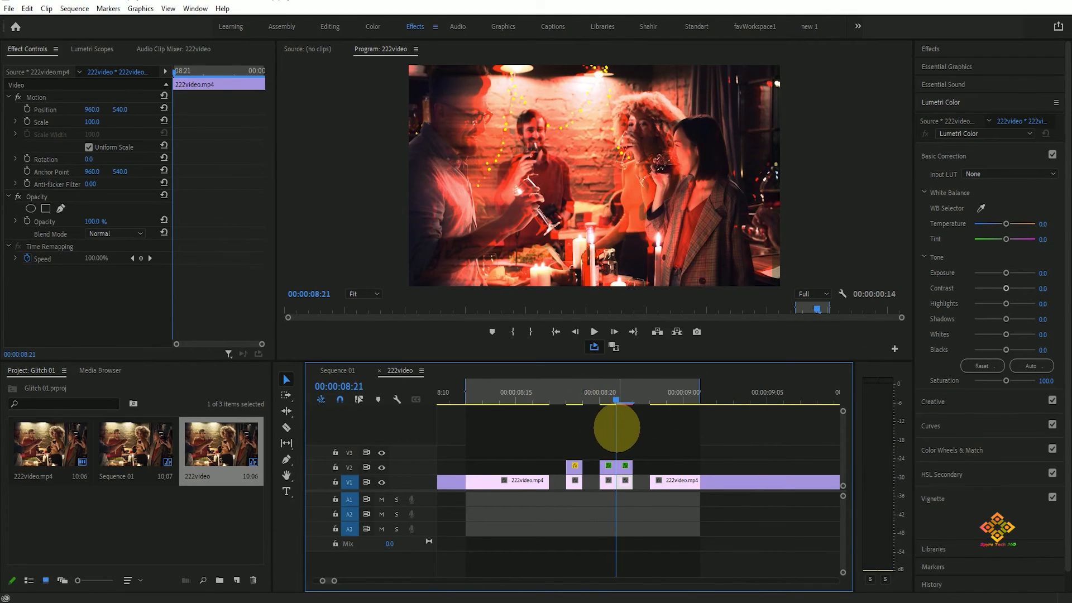
pyautogui.click(622, 466)
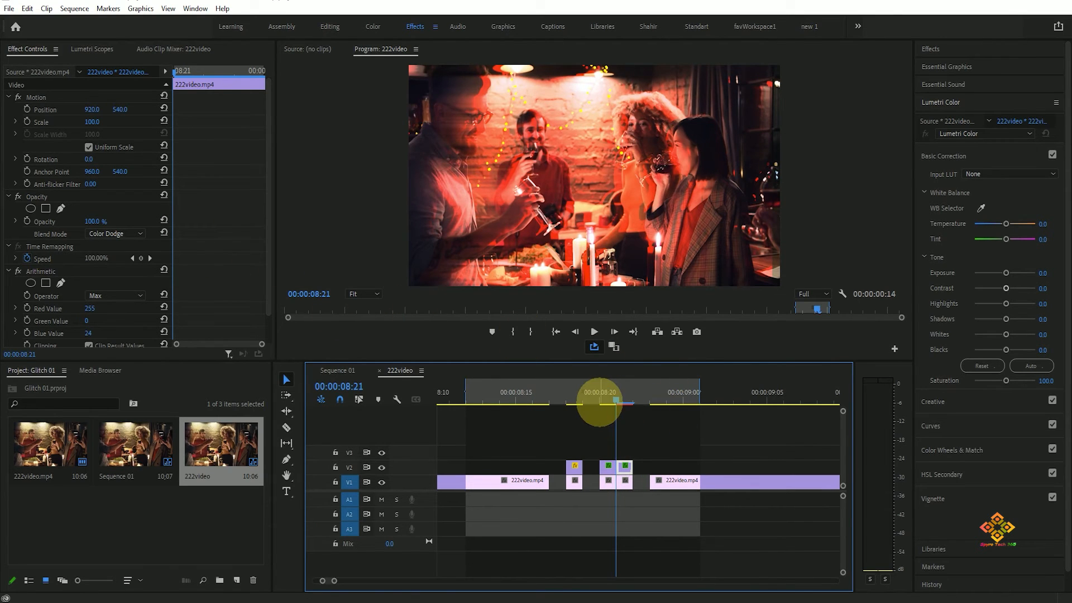
pyautogui.moveTo(98, 110); pyautogui.dragTo(90, 109)
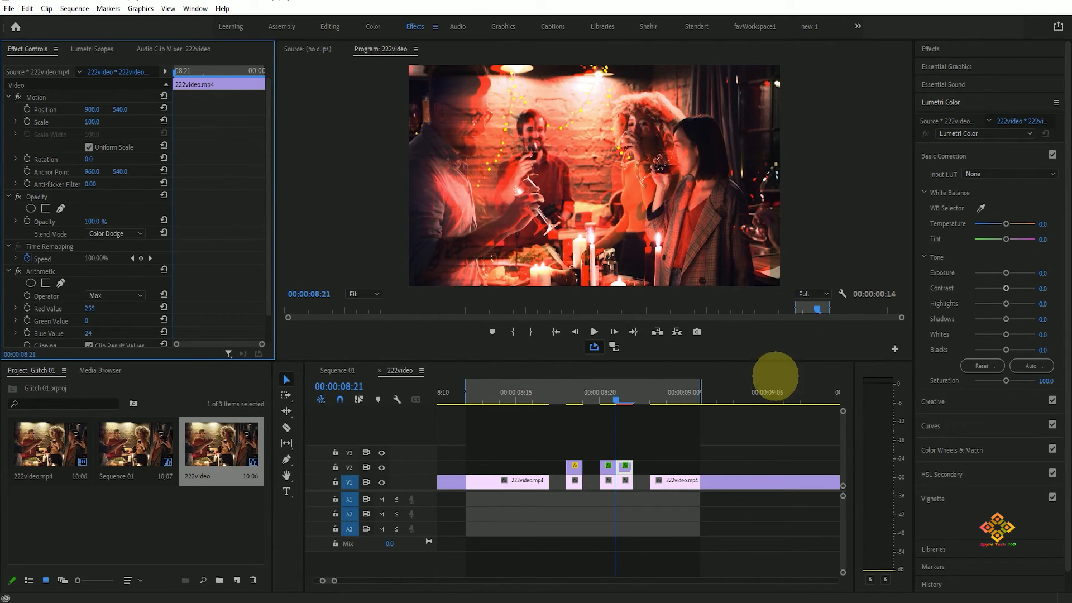
# Set the blend mode of the V2 copy at 00:00:08:21 to Linear Dodge (Add), comparing it with Color Dodge
pyautogui.click(114, 233)
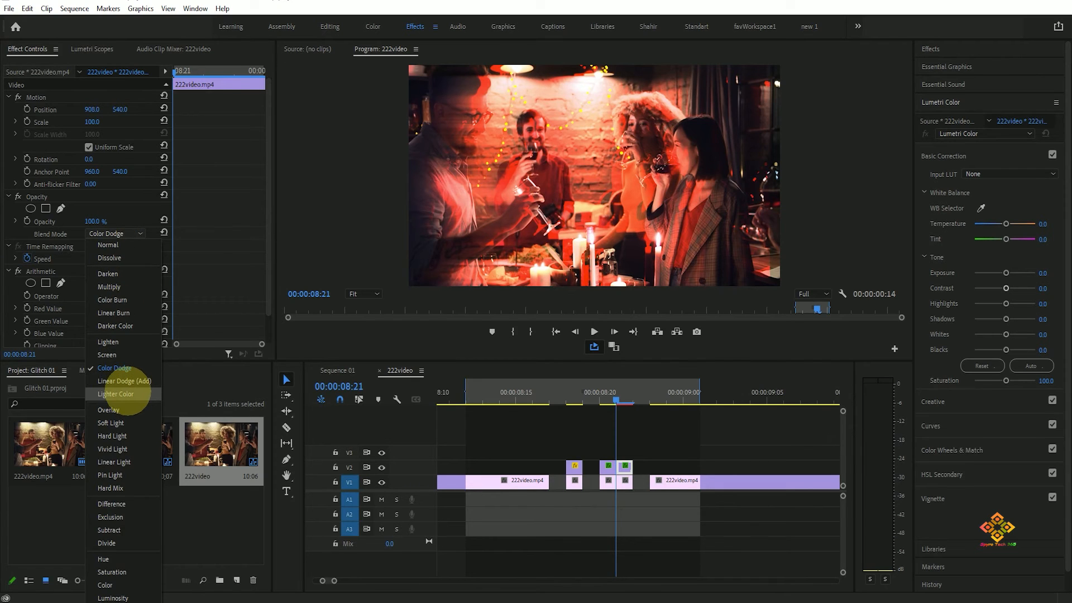
pyautogui.click(118, 380)
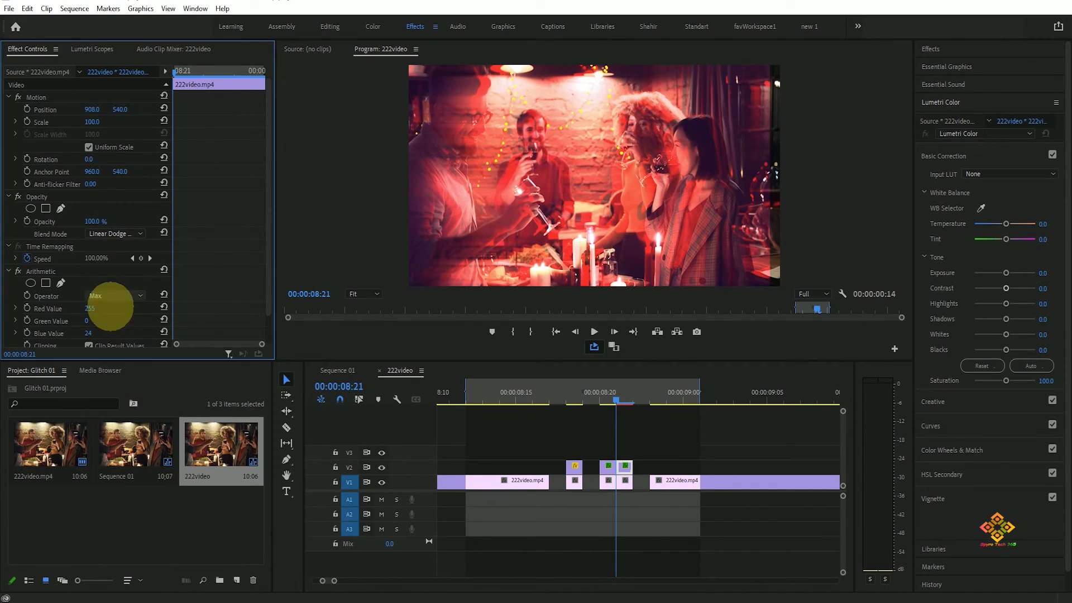
pyautogui.click(117, 233)
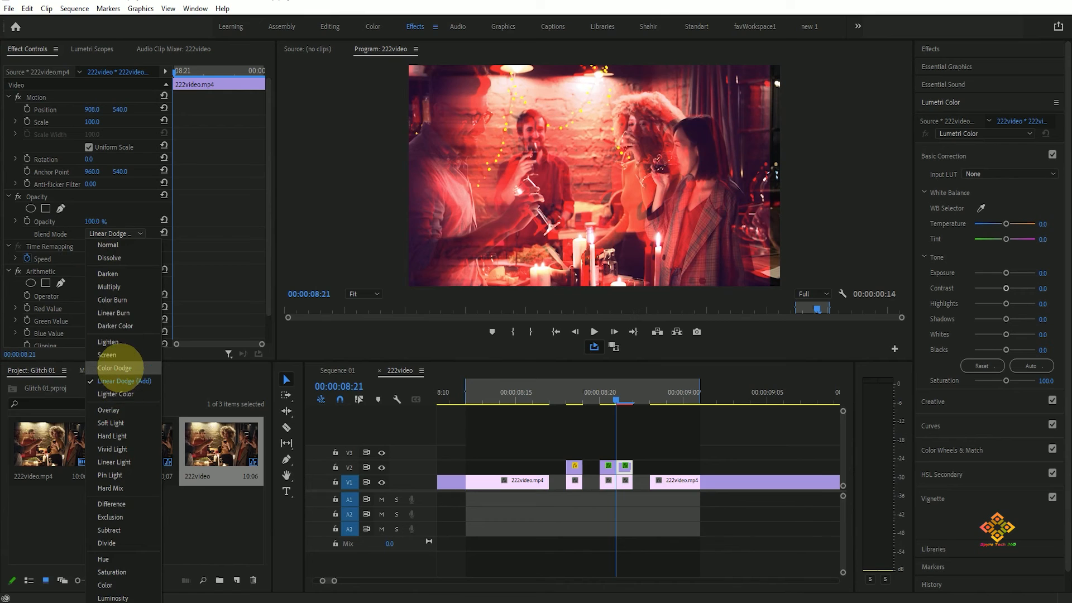
pyautogui.click(114, 367)
pyautogui.click(118, 233)
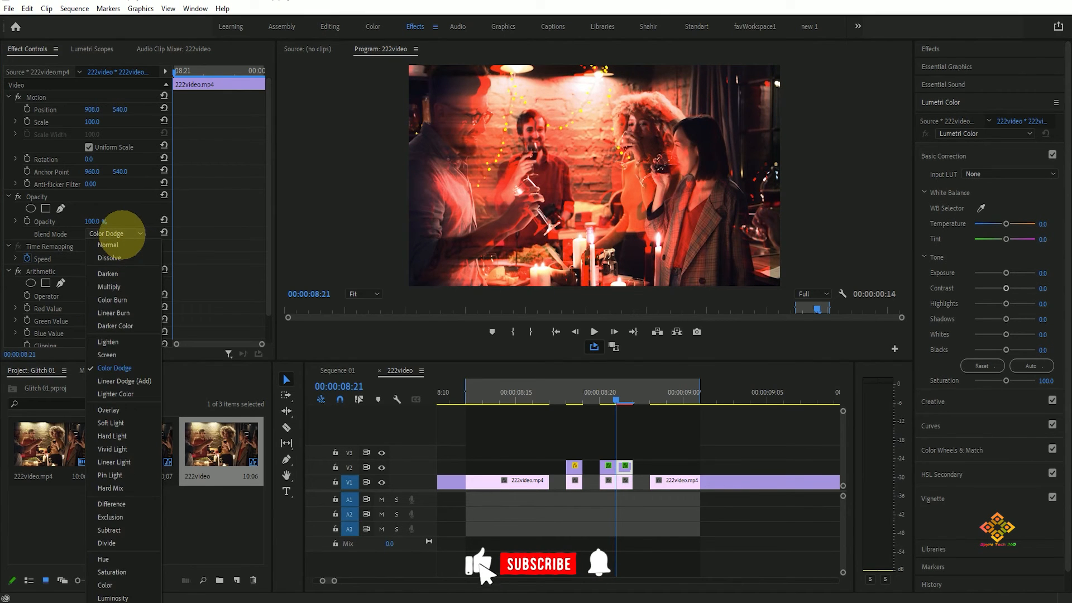
pyautogui.click(118, 381)
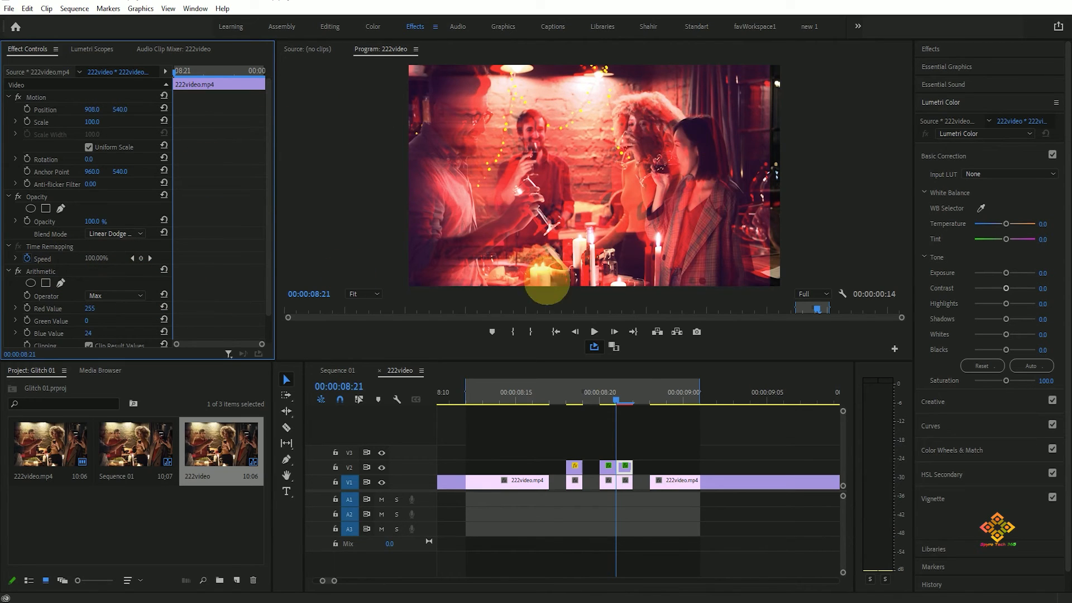
# Play the marked glitch range in a loop from its beginning to check the adjusted copies
pyautogui.moveTo(606, 396); pyautogui.dragTo(459, 379)
pyautogui.press('space')
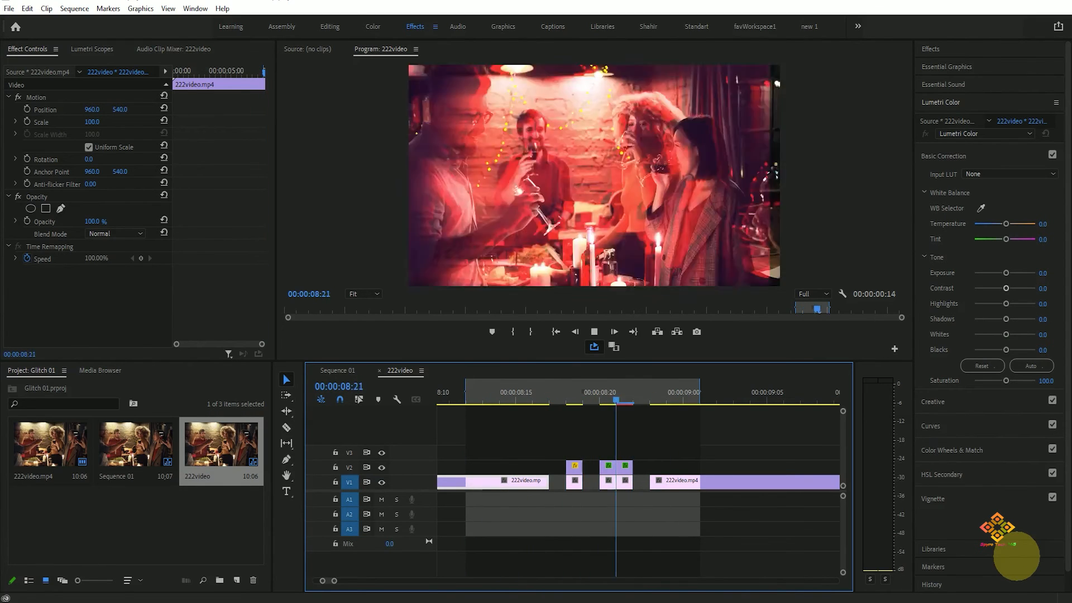
pyautogui.press('space')
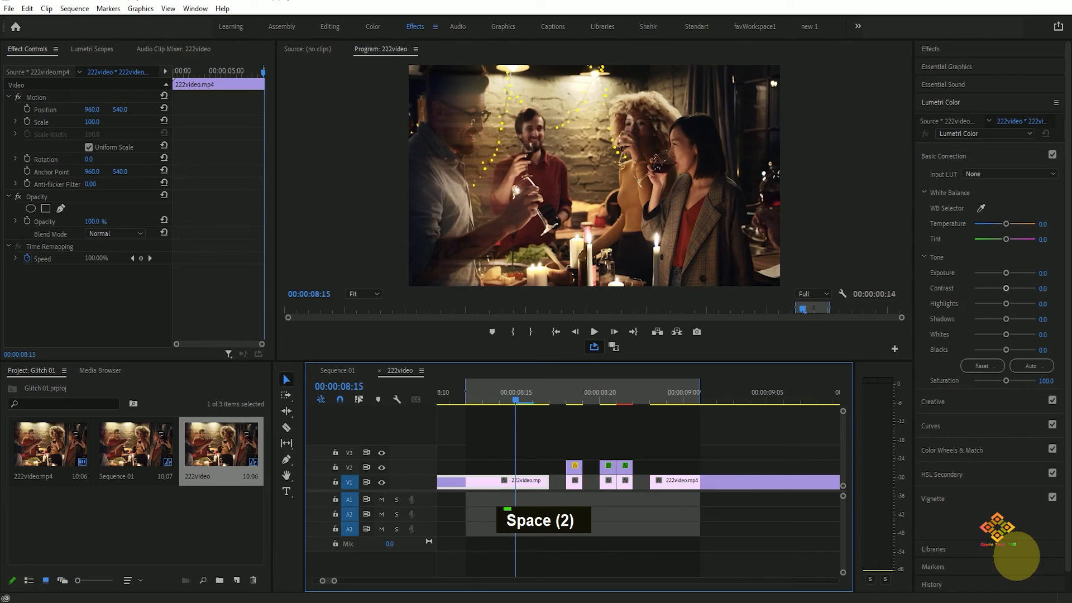
# Preview the glitch section in full screen, starting from 00:00:08:12 and again from 00:00:08:08
pyautogui.moveTo(510, 396); pyautogui.dragTo(465, 397)
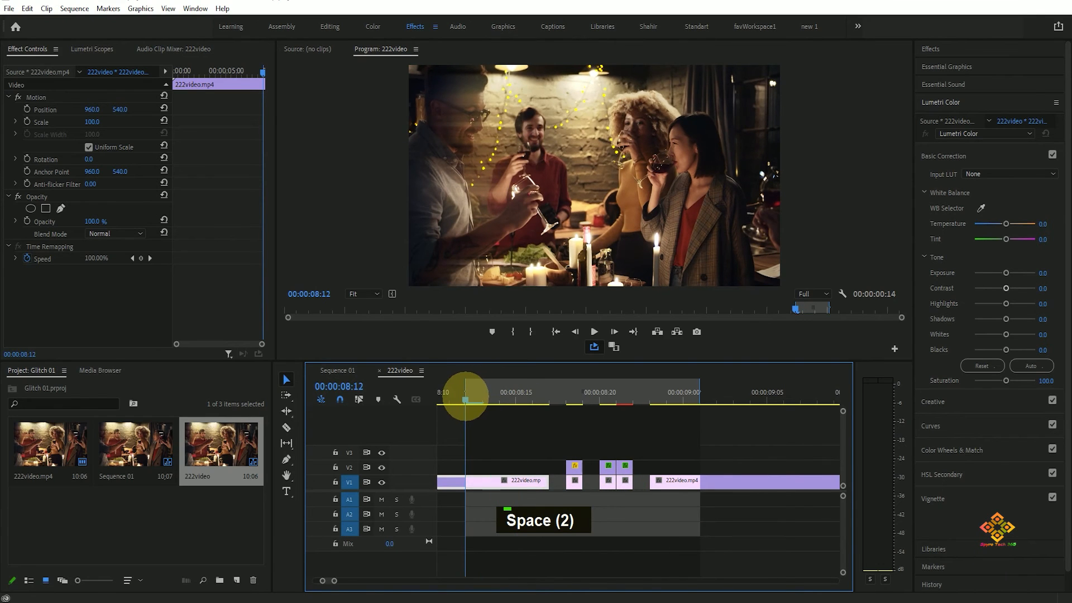
pyautogui.hotkey('ctrl', '`')
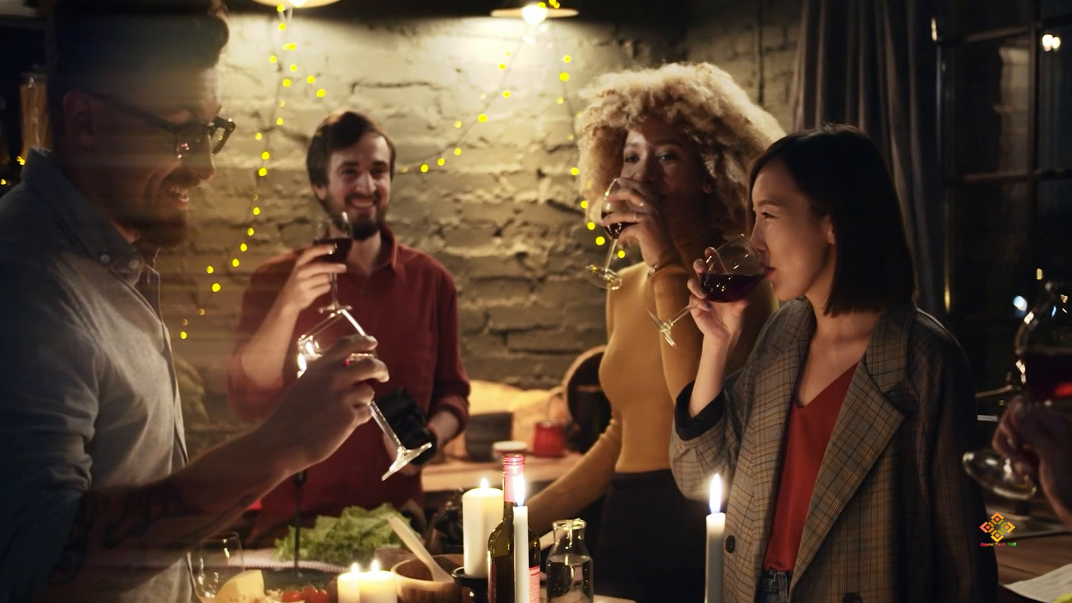
pyautogui.press('Escape')
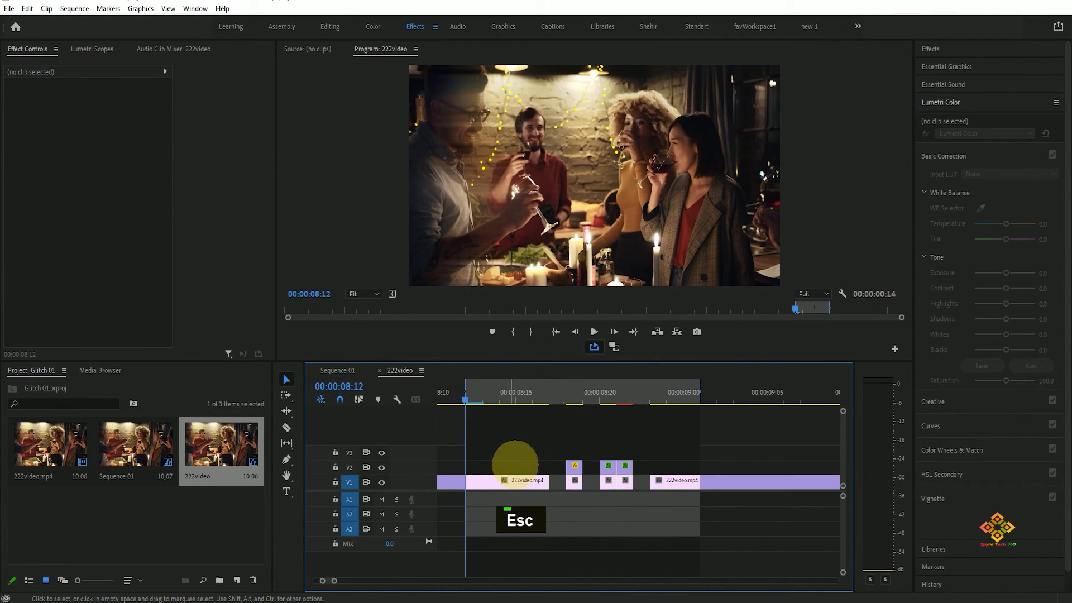
pyautogui.moveTo(465, 396); pyautogui.dragTo(575, 468)
pyautogui.hotkey('ctrl', '`')
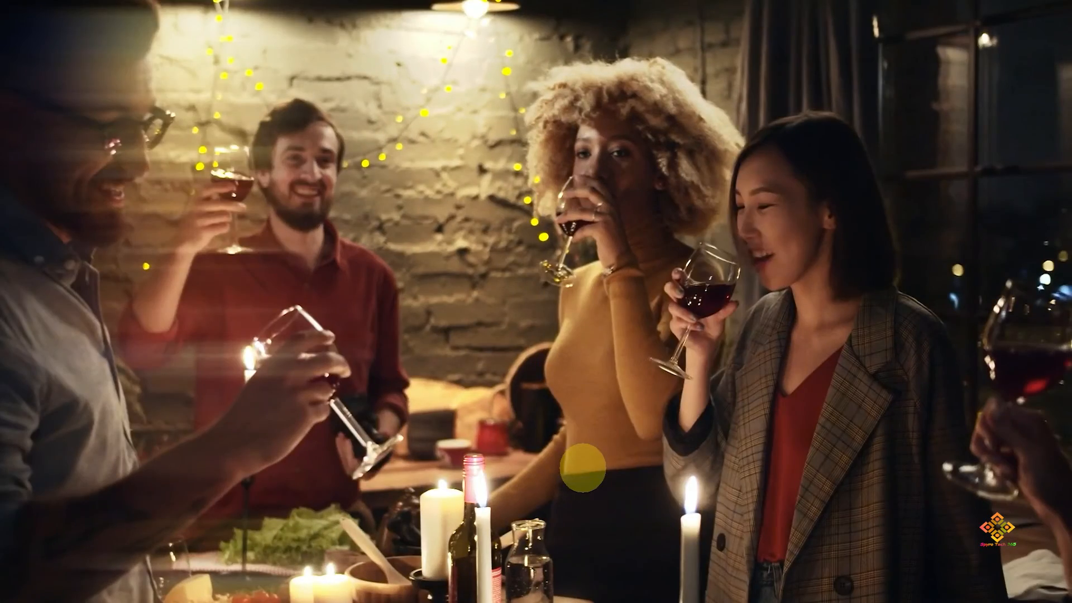
pyautogui.press('space')
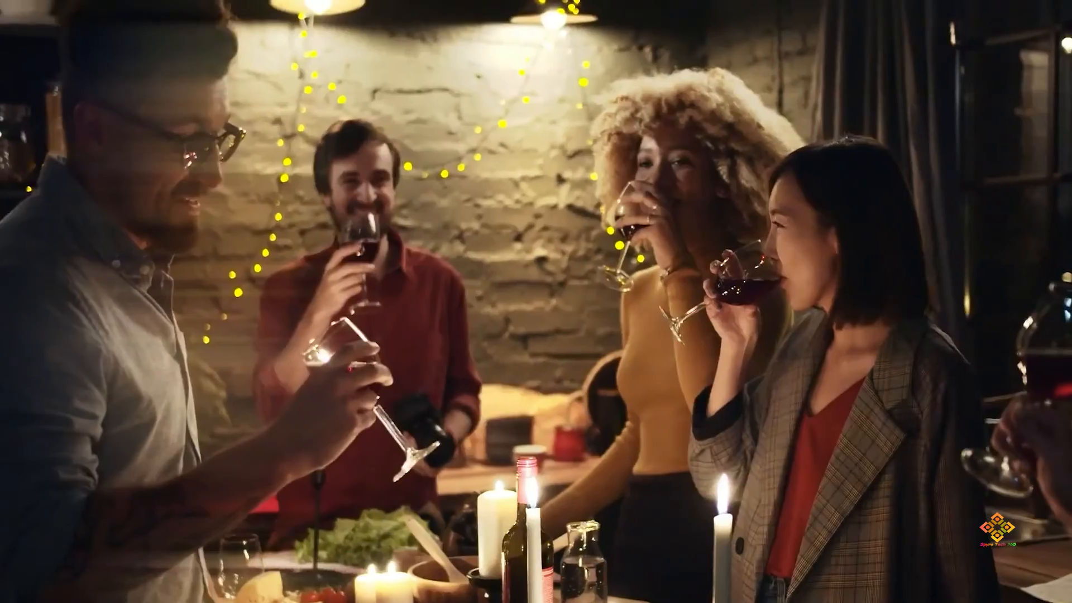
pyautogui.press('Escape')
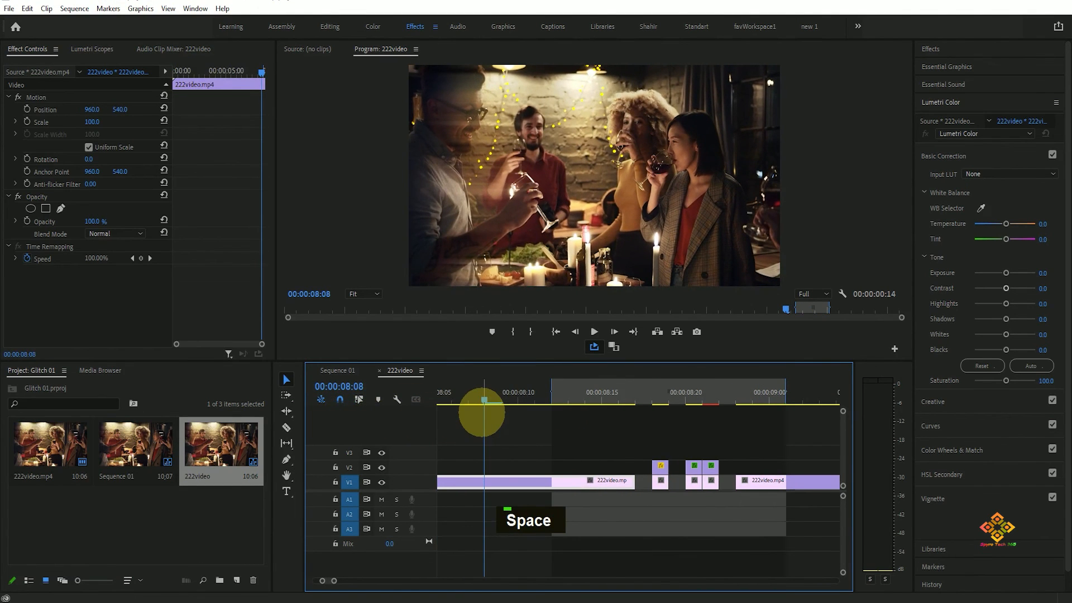
pyautogui.hotkey('ctrl', '`')
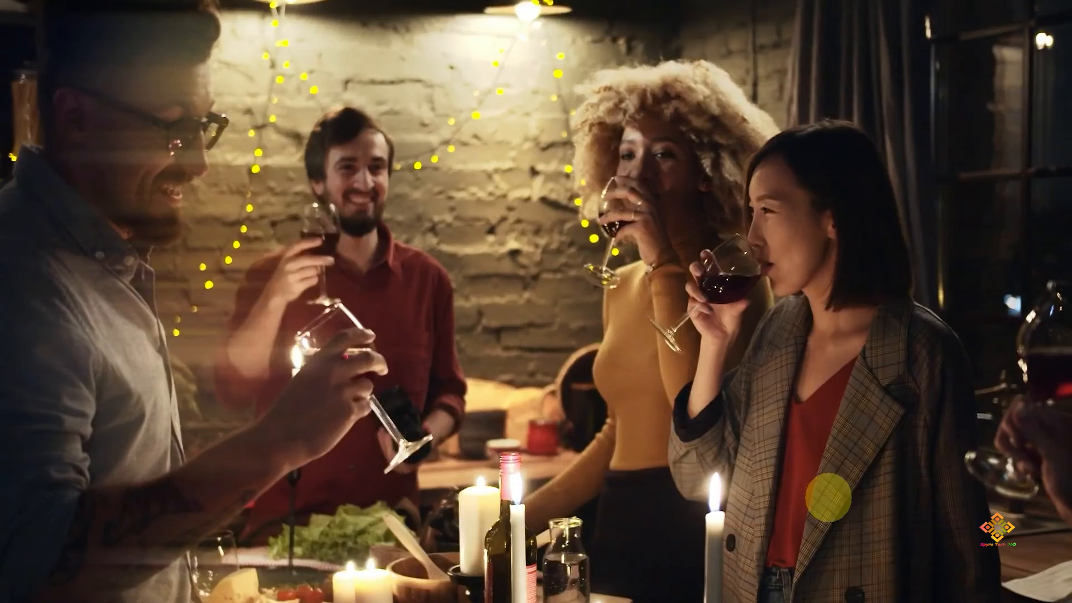